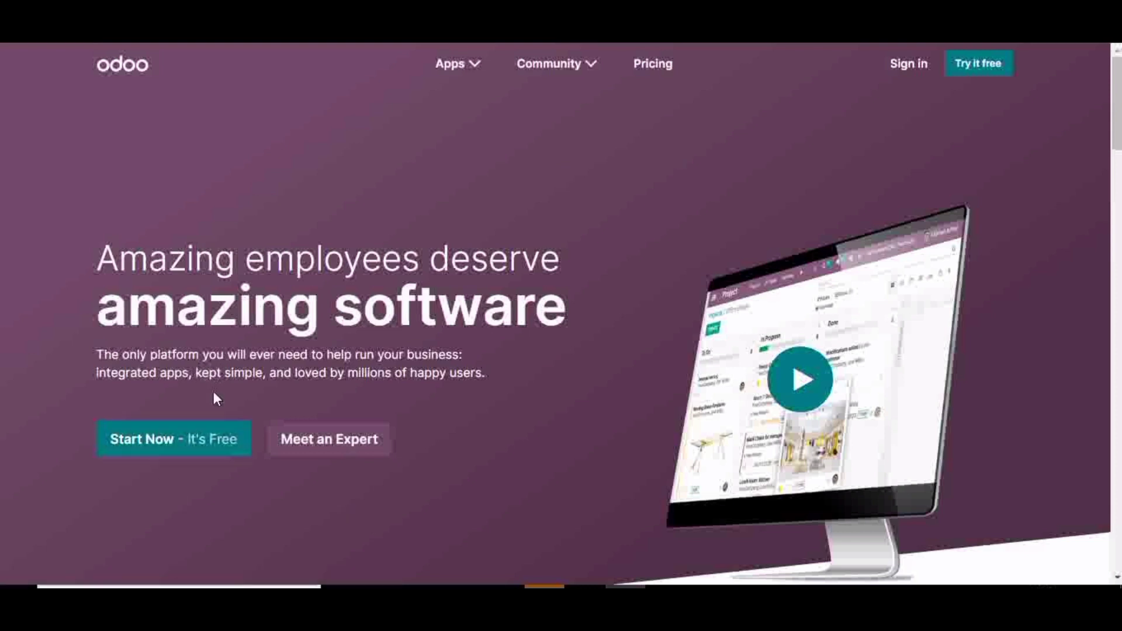
# Step: Start a free Odoo trial with the CRM and Sales apps selected and continue to the registration form
pyautogui.click(193, 443)
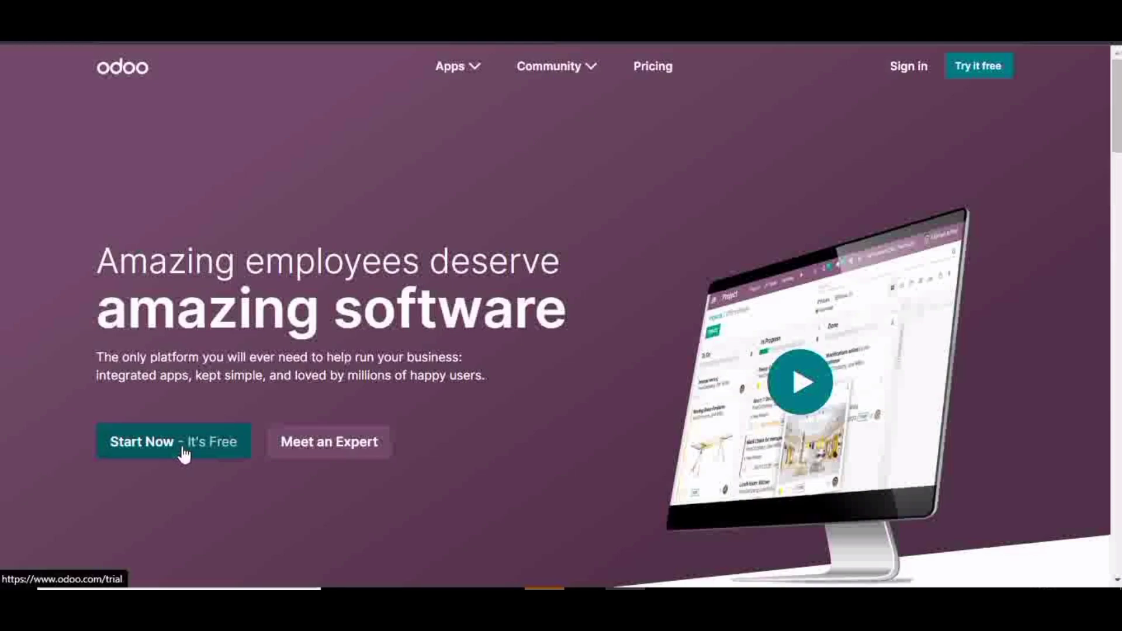
pyautogui.click(192, 445)
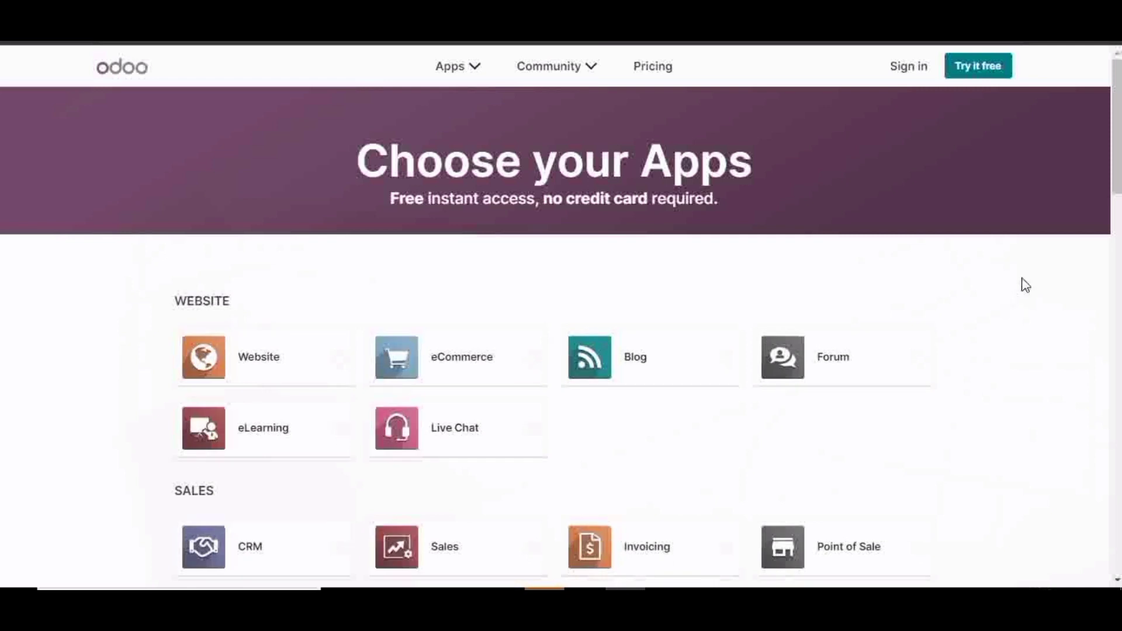
pyautogui.scroll(-3, 509, 310)
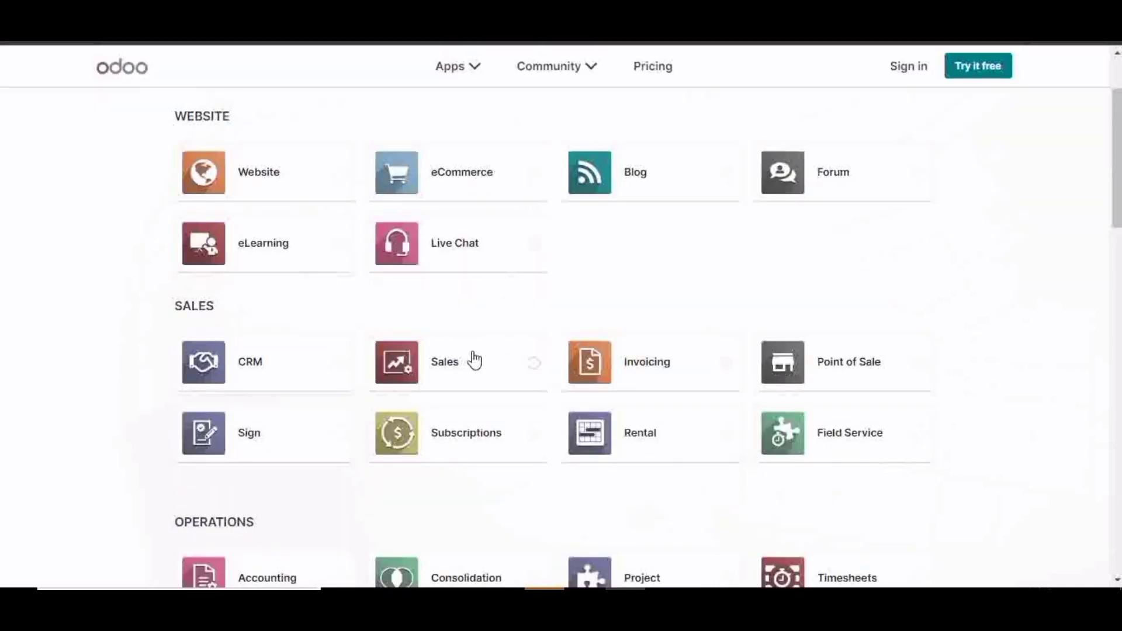
pyautogui.click(338, 373)
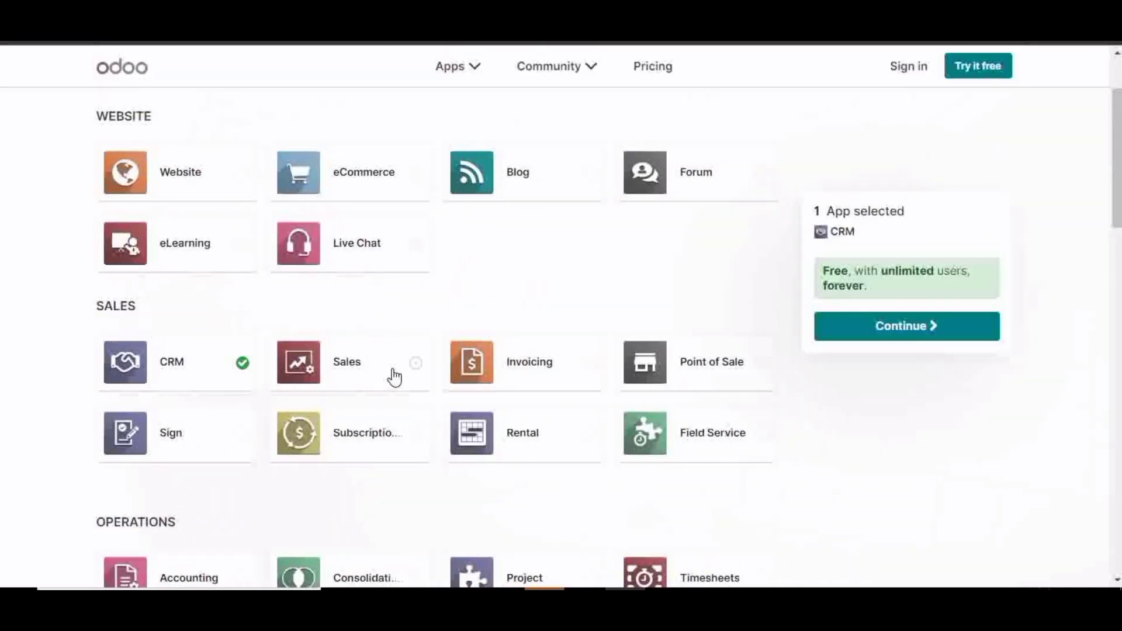
pyautogui.click(421, 367)
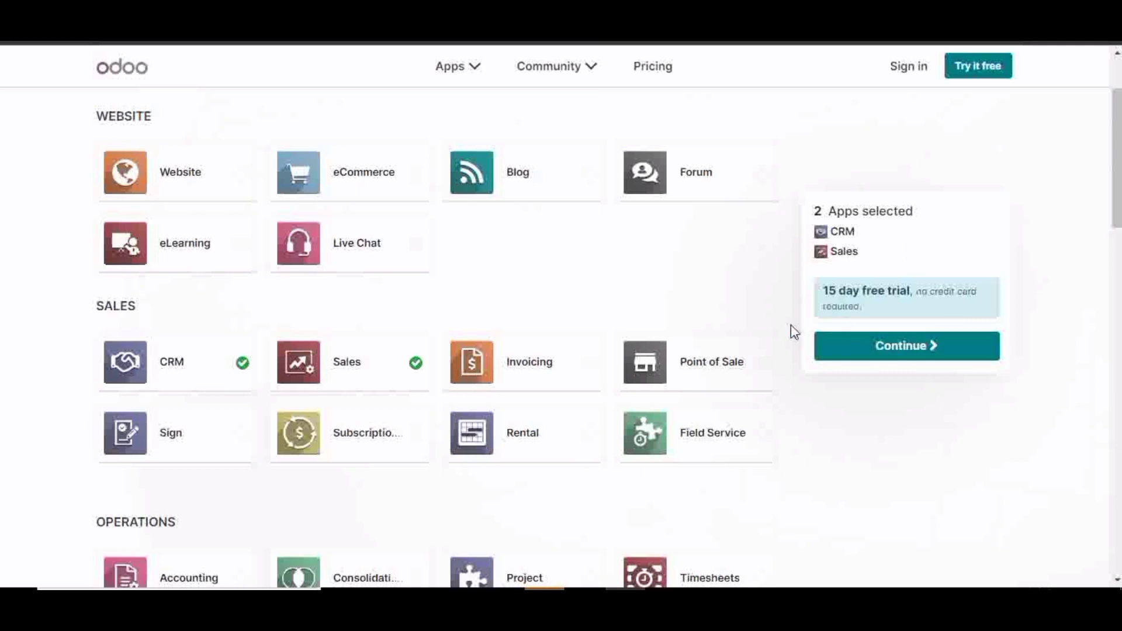
pyautogui.click(931, 350)
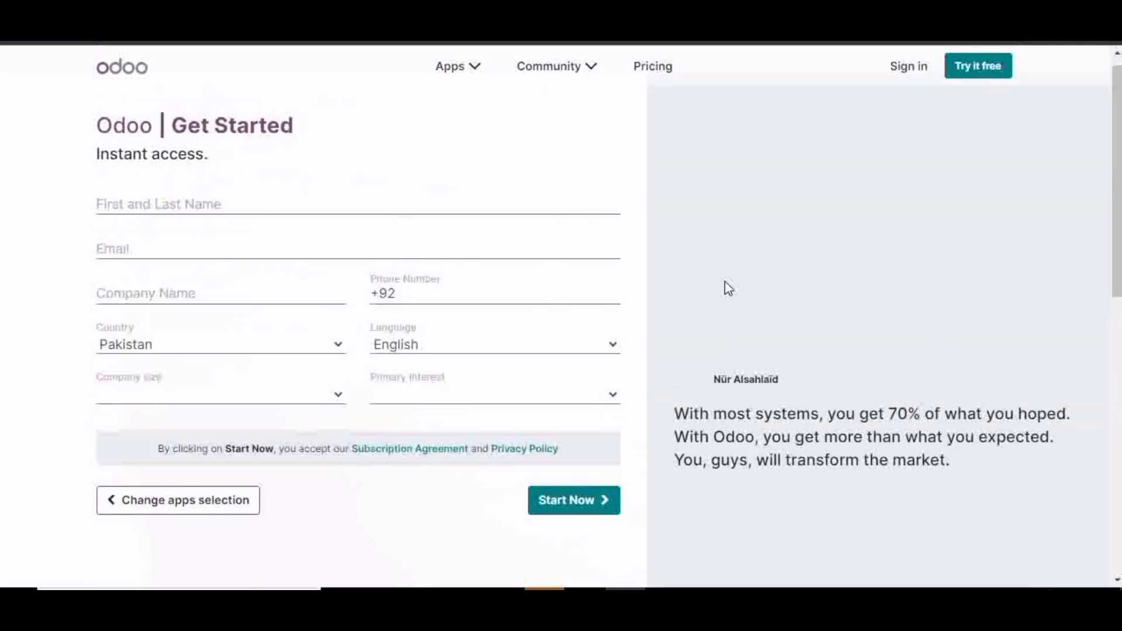
# Step: Fill in the registrant's full name and e-mail address in the registration form
pyautogui.click(501, 211)
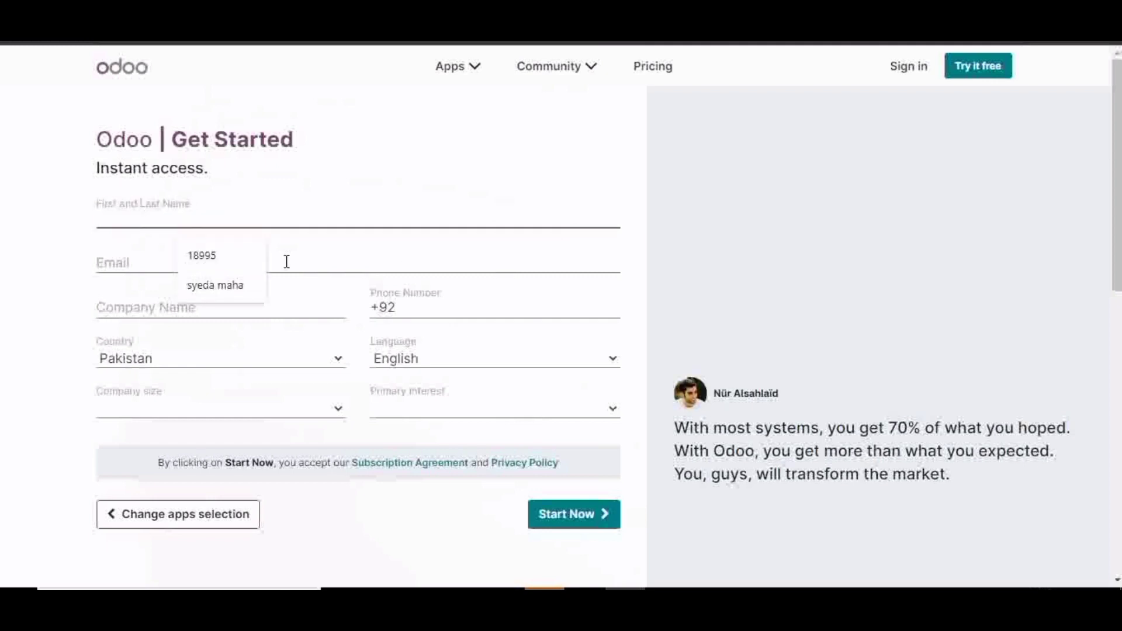
pyautogui.click(243, 292)
pyautogui.click(243, 267)
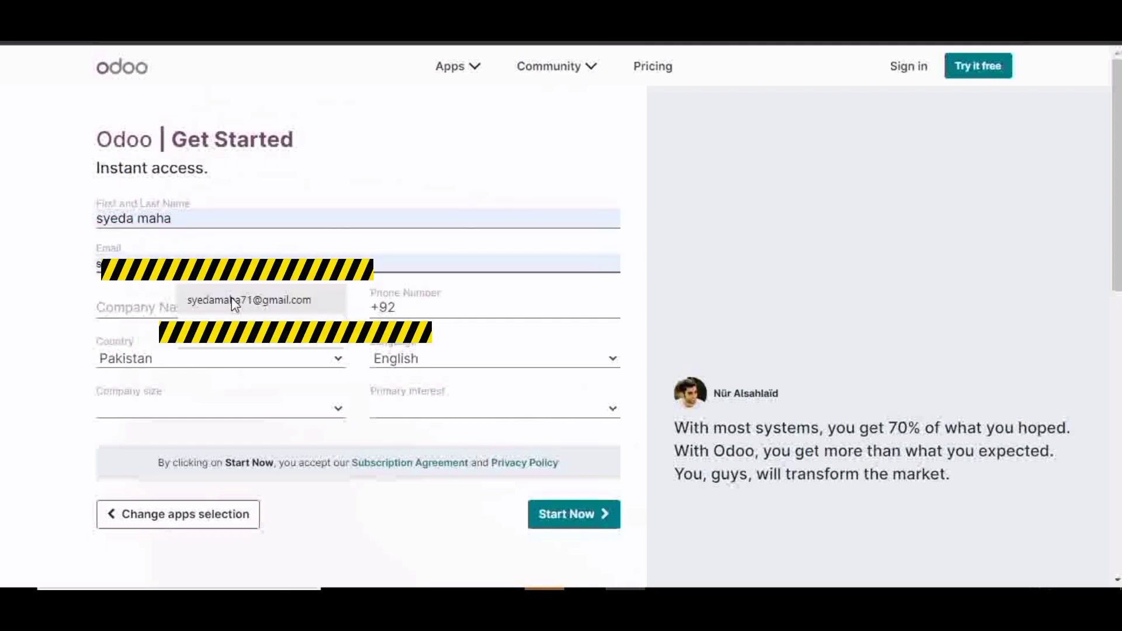
pyautogui.click(233, 304)
# Step: Enter "mt clothing" as the company name in the registration form
pyautogui.click(224, 302)
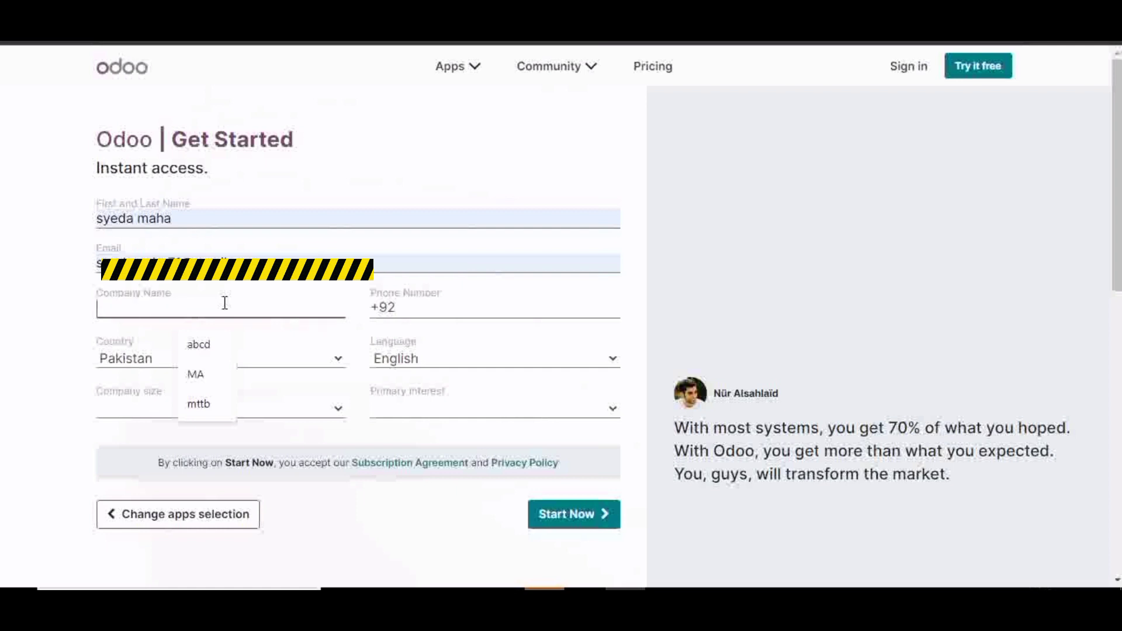
pyautogui.write('m')
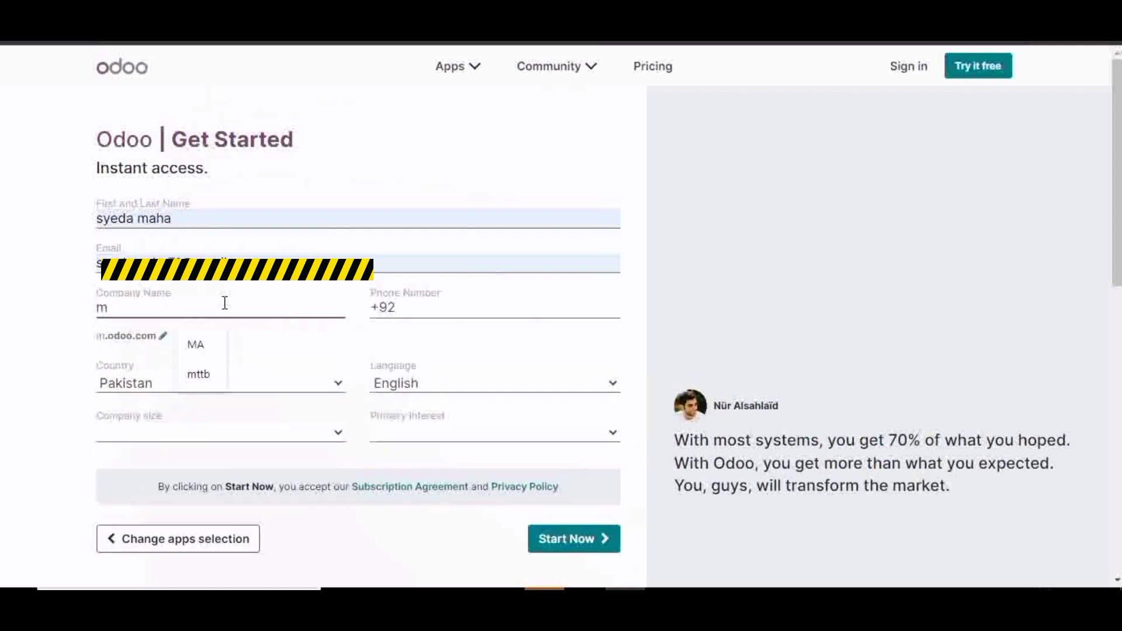
pyautogui.write('tl')
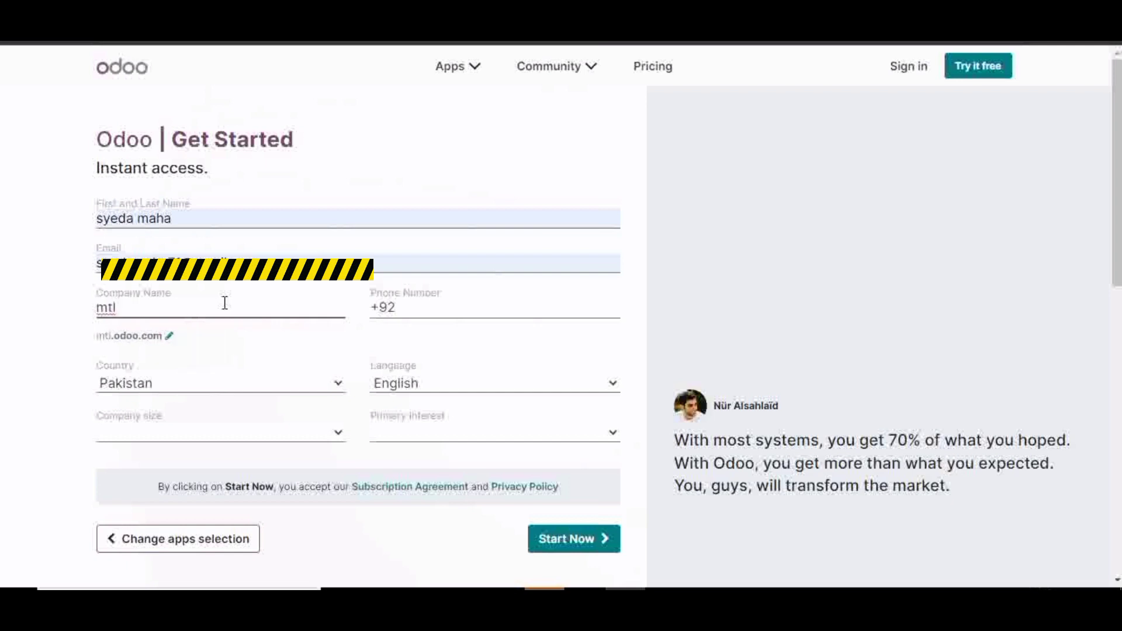
pyautogui.press('BackSpace')
pyautogui.write('clothin')
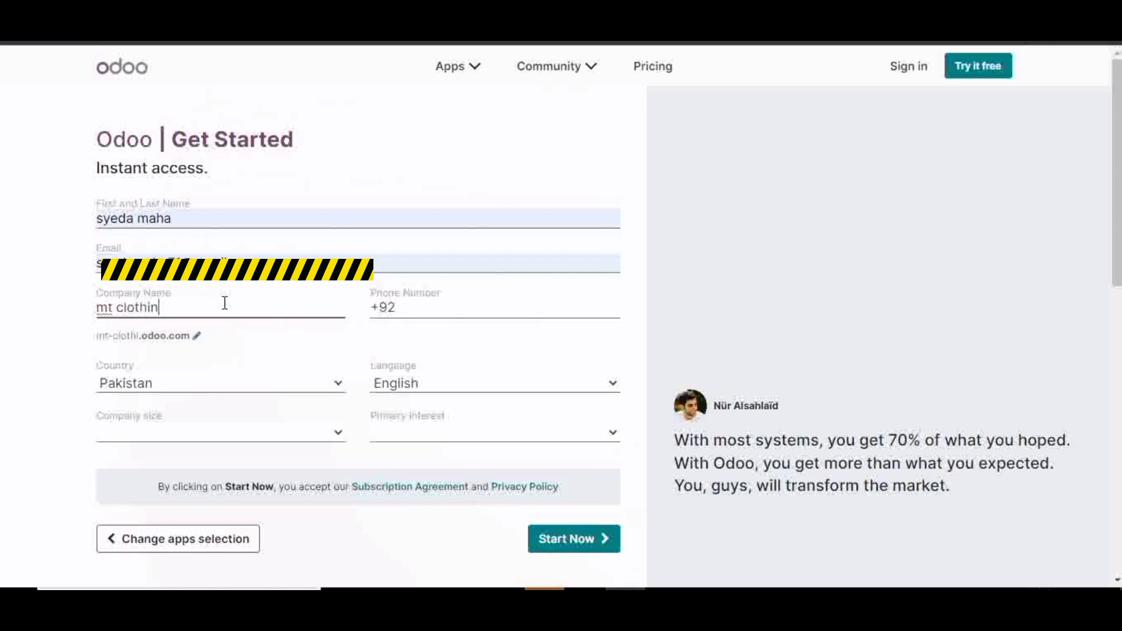
pyautogui.write('h')
pyautogui.press('BackSpace')
pyautogui.write('g')
# Step: Choose country Pakistan, company size 5 - 20 employees and primary interest "I am a teacher", and submit the registration
pyautogui.click(193, 391)
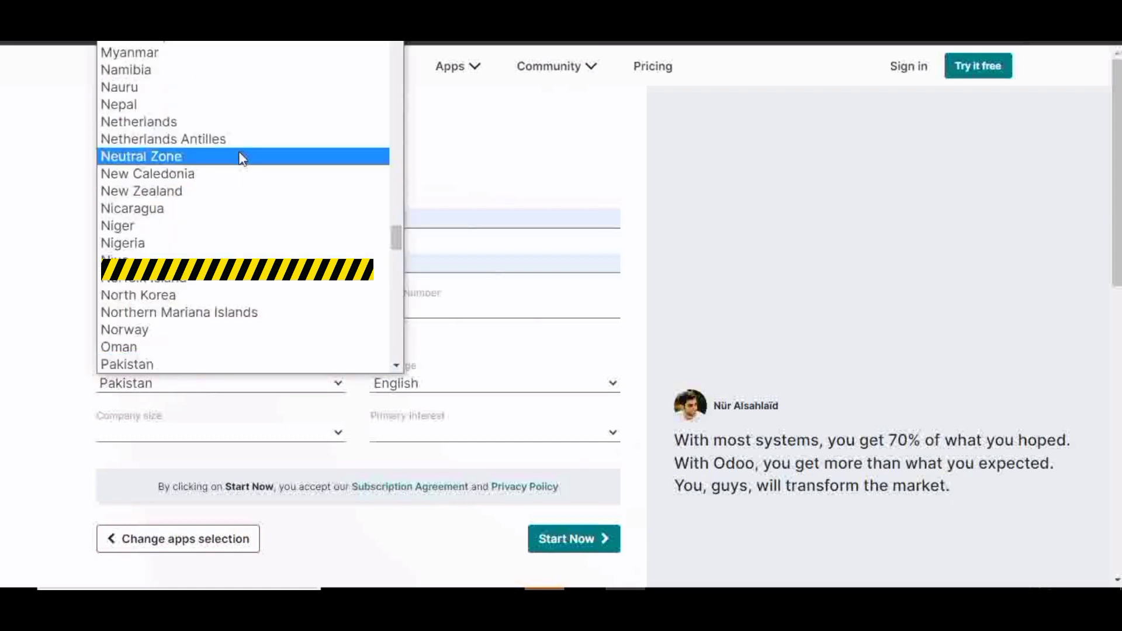
pyautogui.click(165, 373)
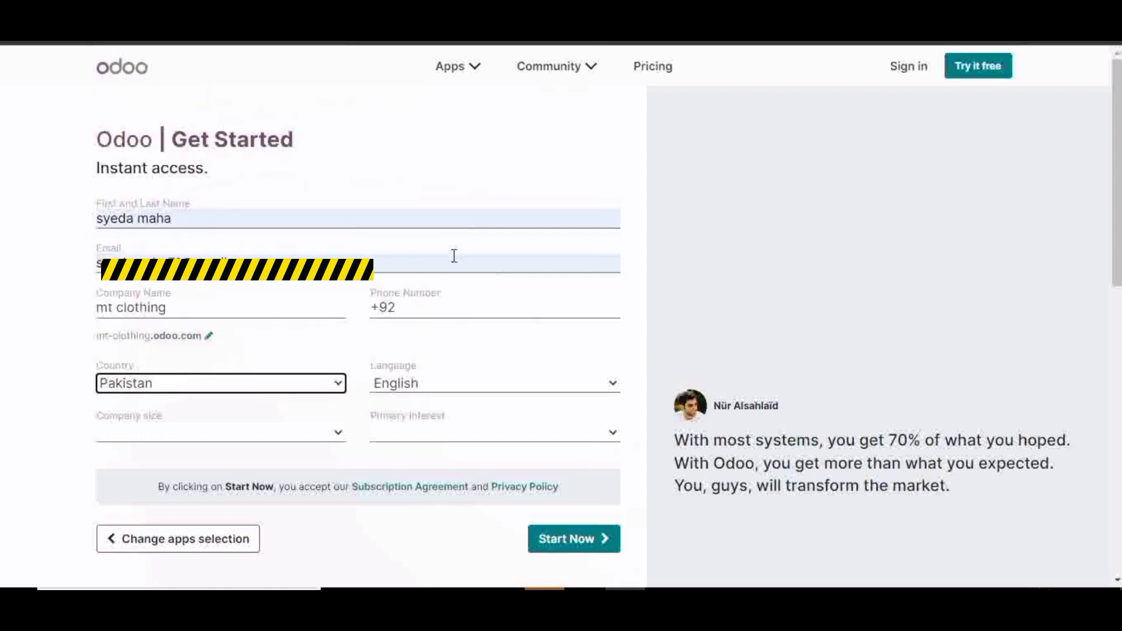
pyautogui.click(230, 447)
pyautogui.click(231, 439)
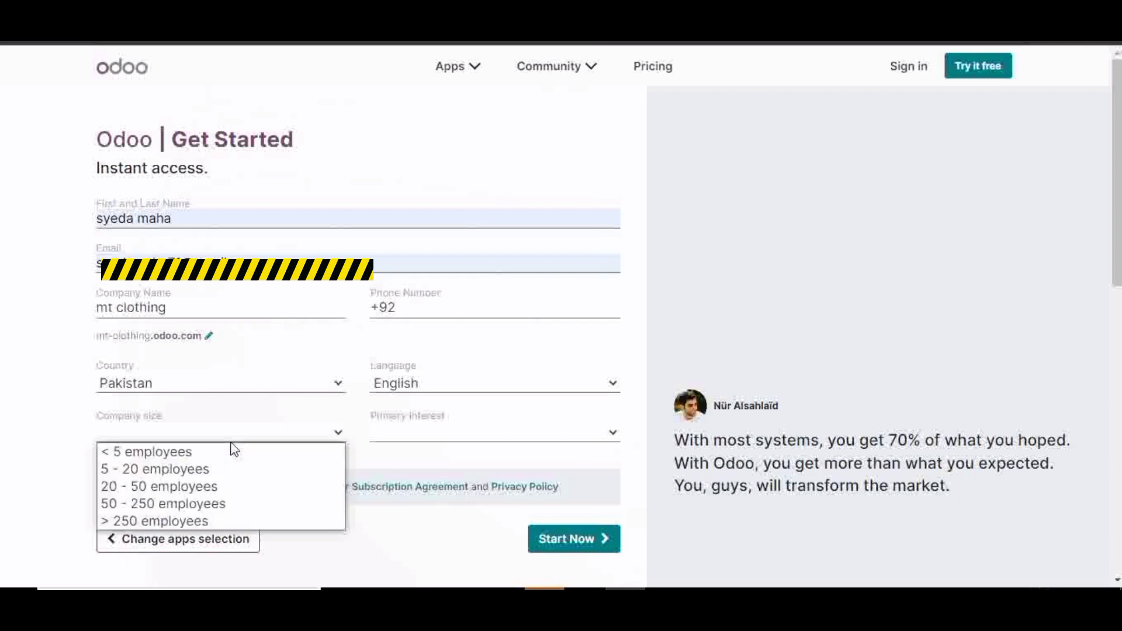
pyautogui.click(190, 470)
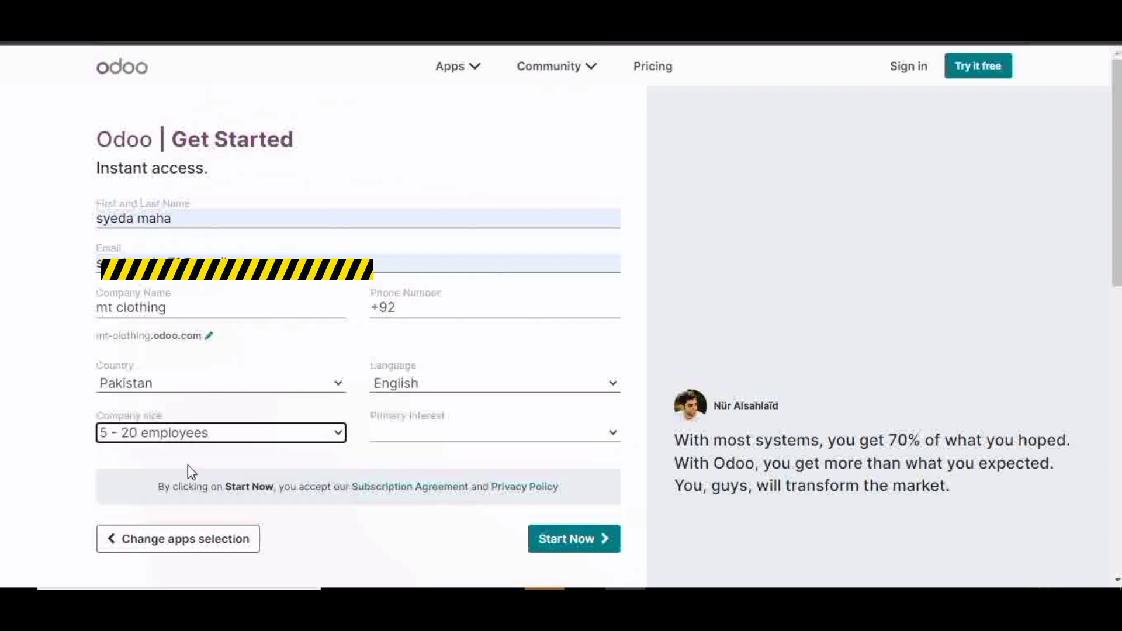
pyautogui.click(431, 438)
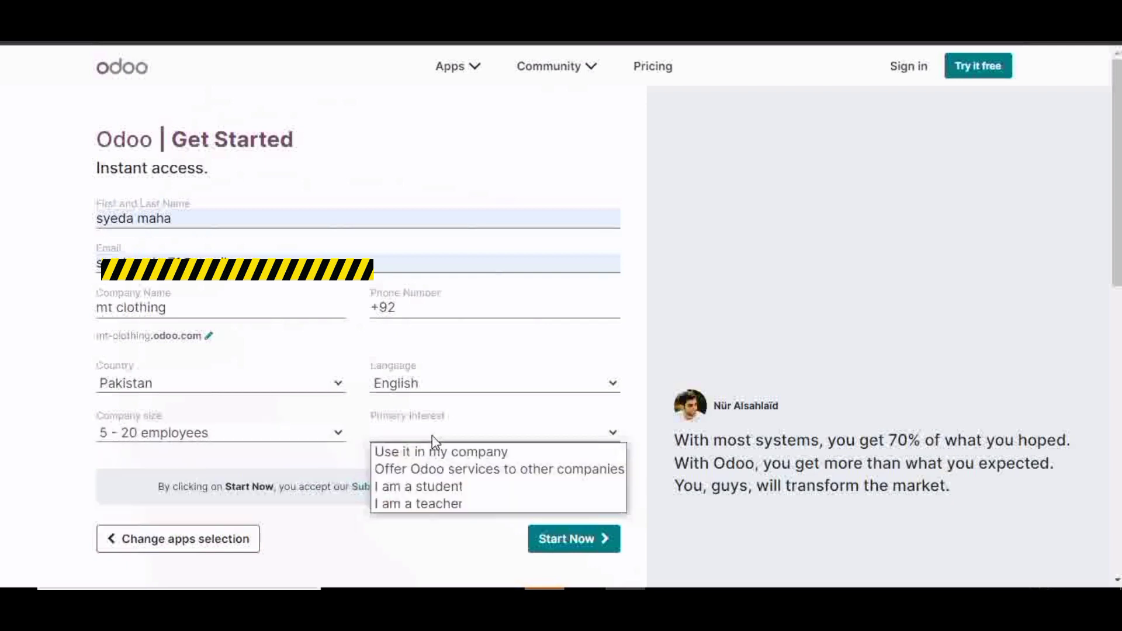
pyautogui.click(422, 502)
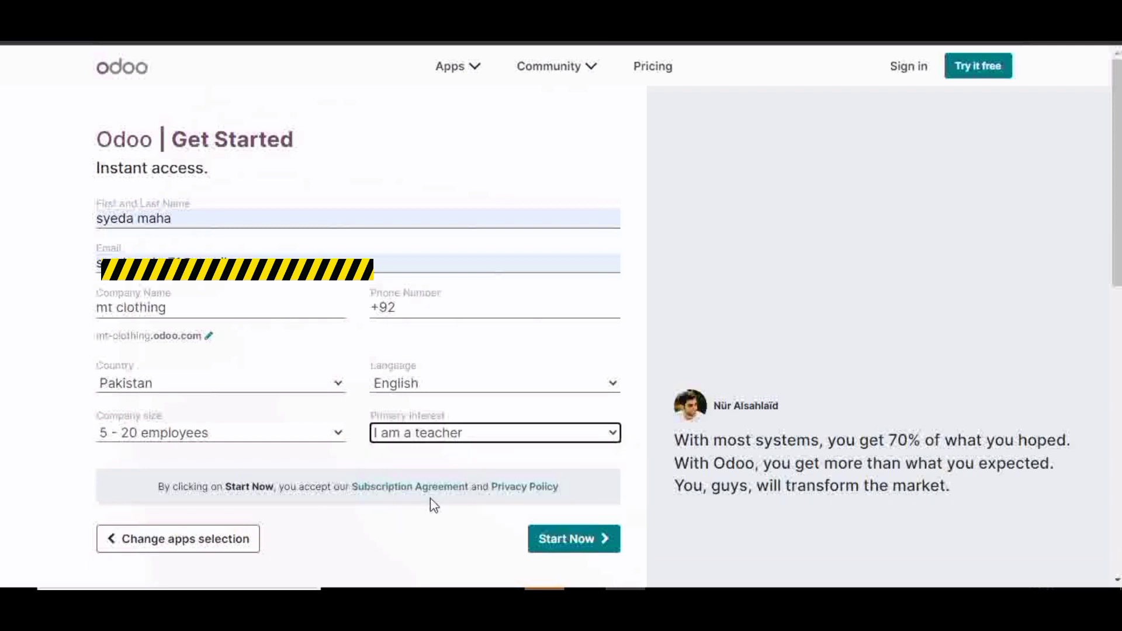
pyautogui.click(576, 552)
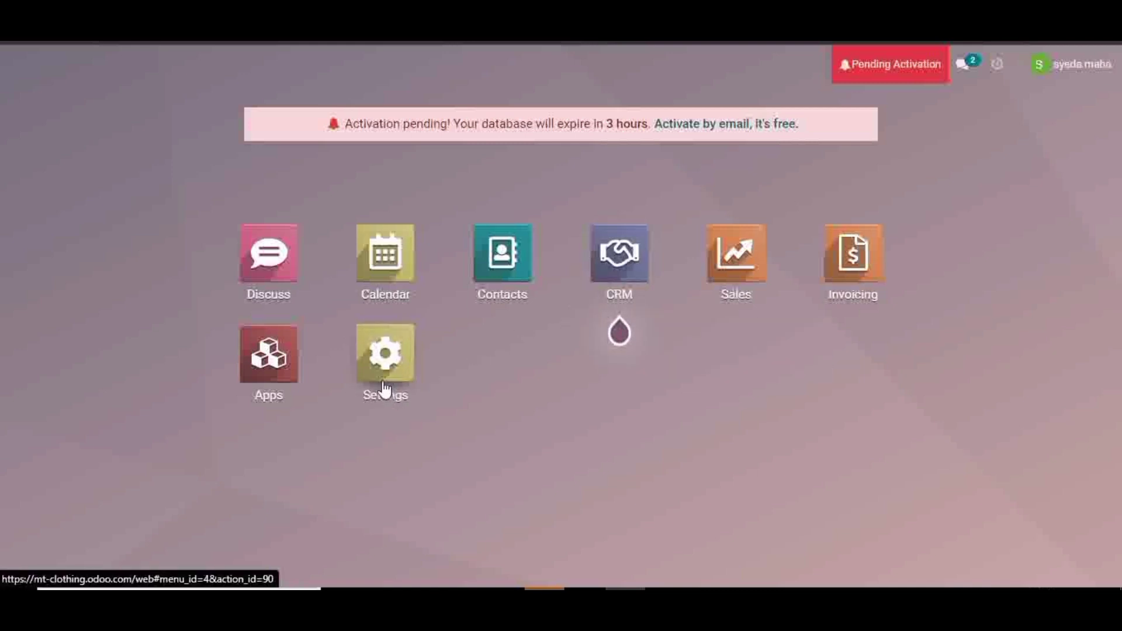
# Step: Open the mt clothing company record in the settings for editing
pyautogui.click(407, 334)
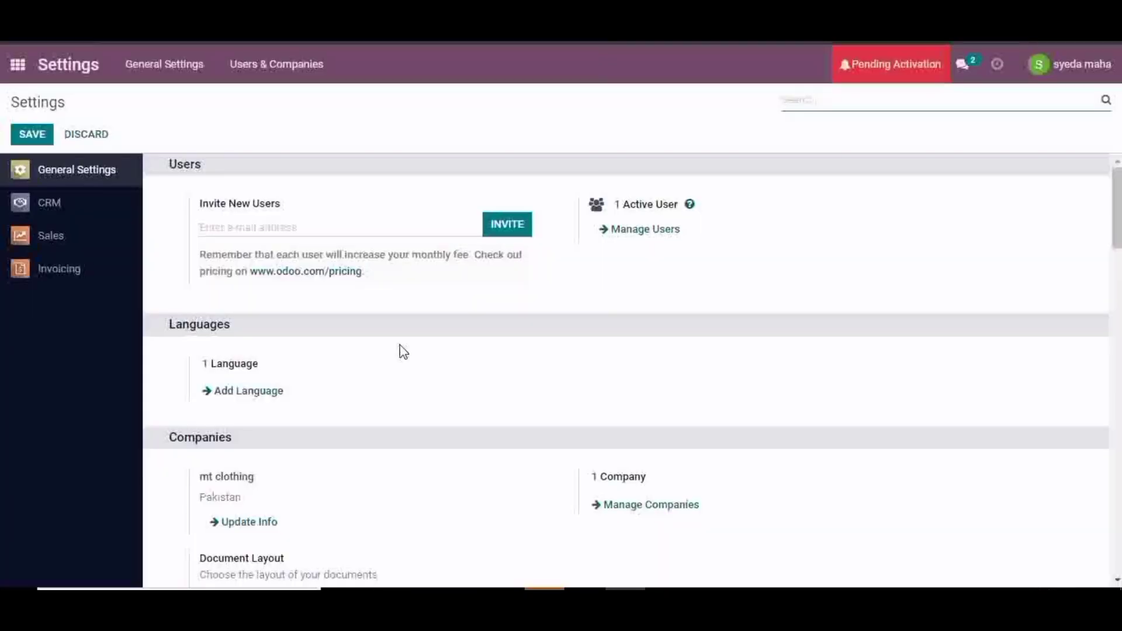
pyautogui.click(245, 64)
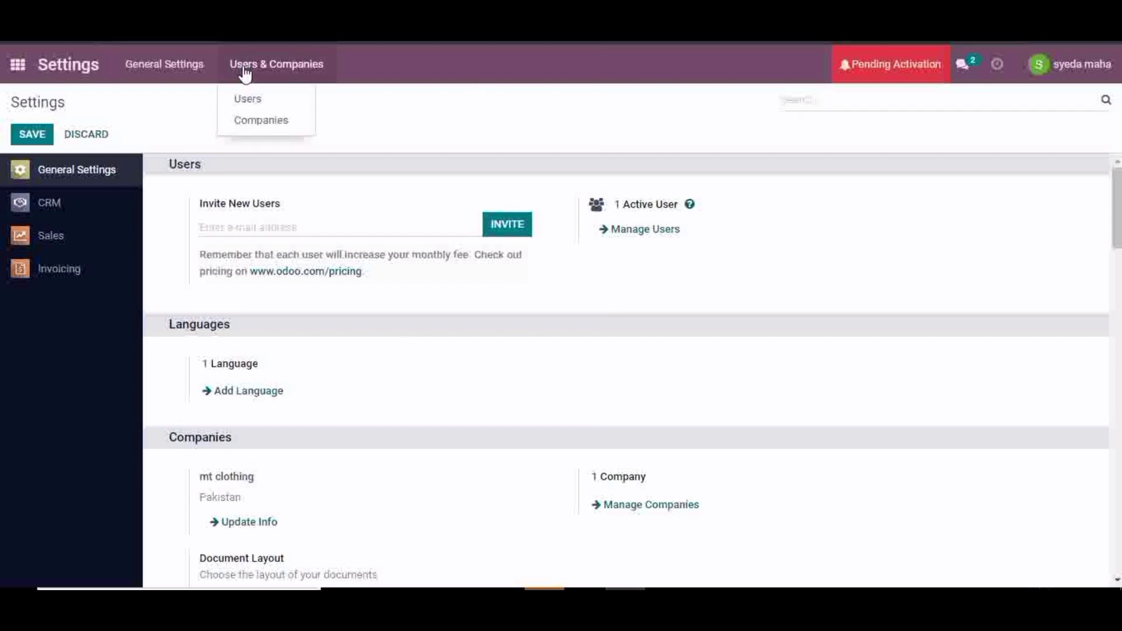
pyautogui.click(249, 119)
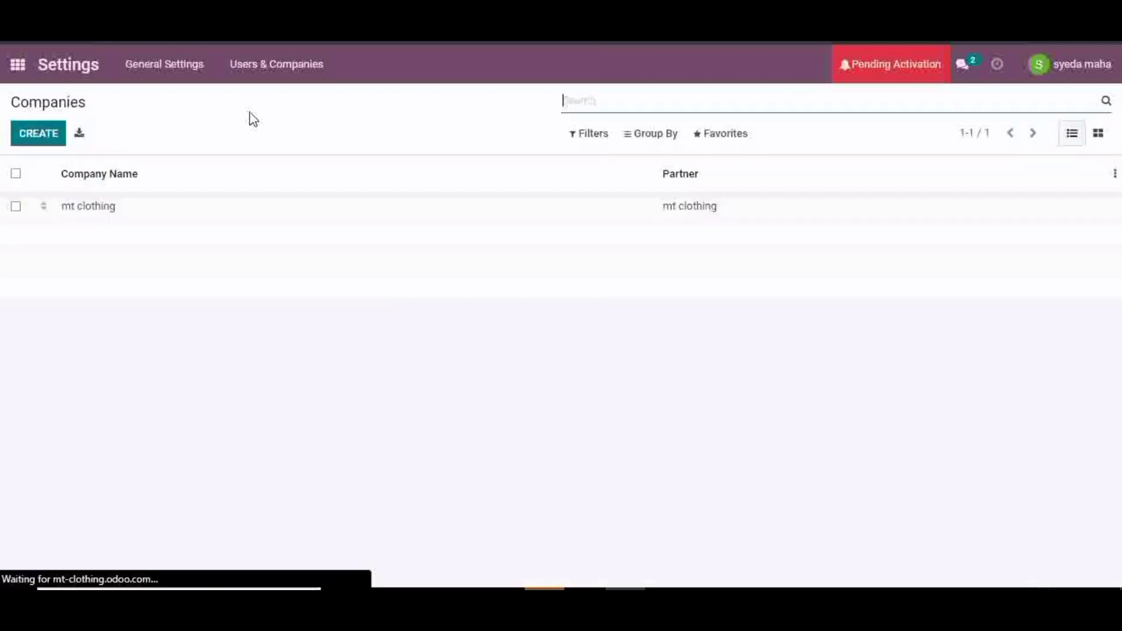
pyautogui.click(182, 215)
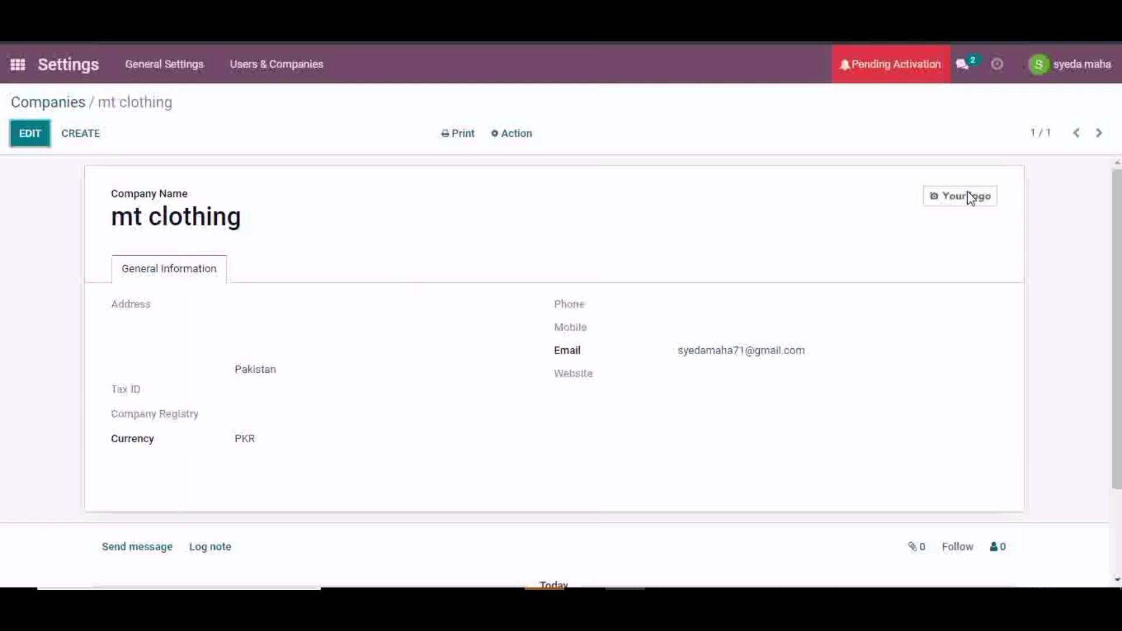
pyautogui.click(19, 139)
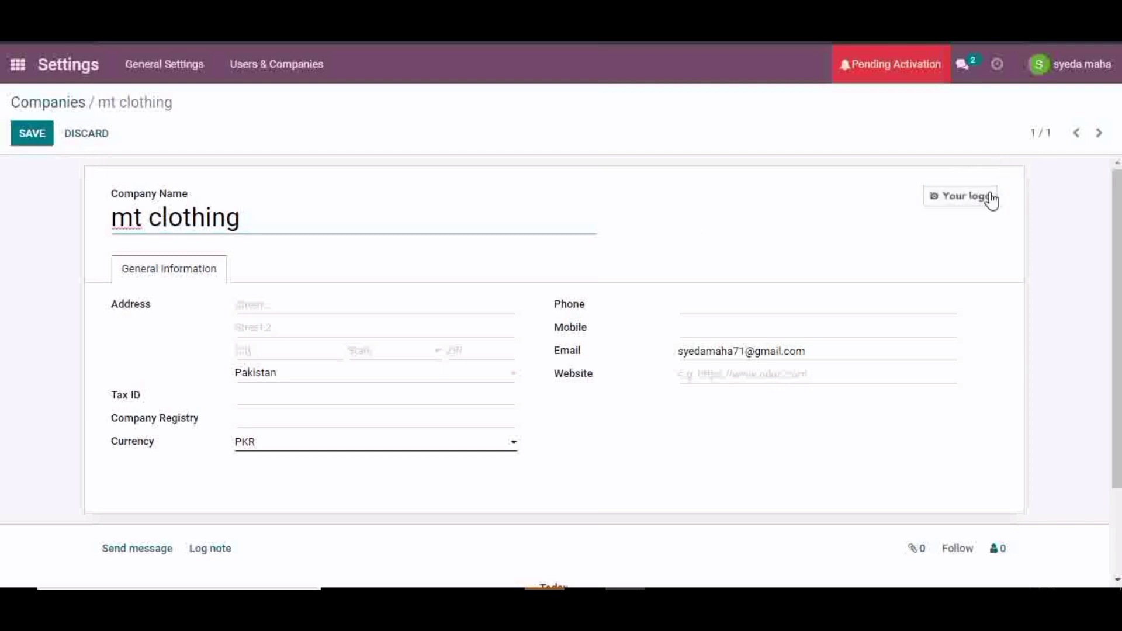
pyautogui.moveTo(963, 203)
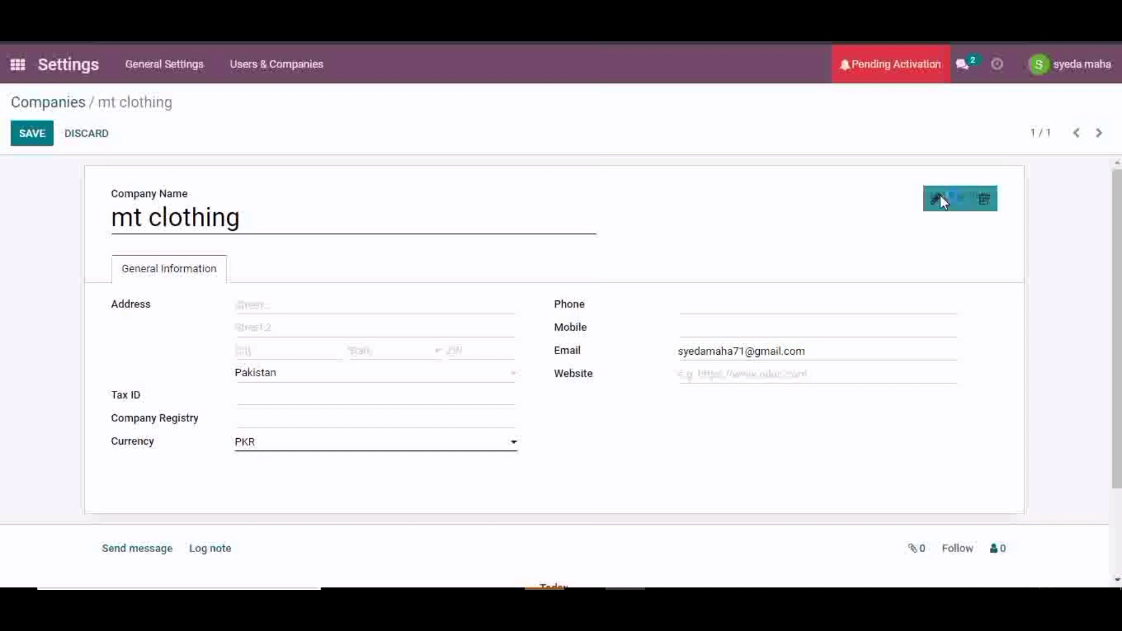
pyautogui.click(939, 199)
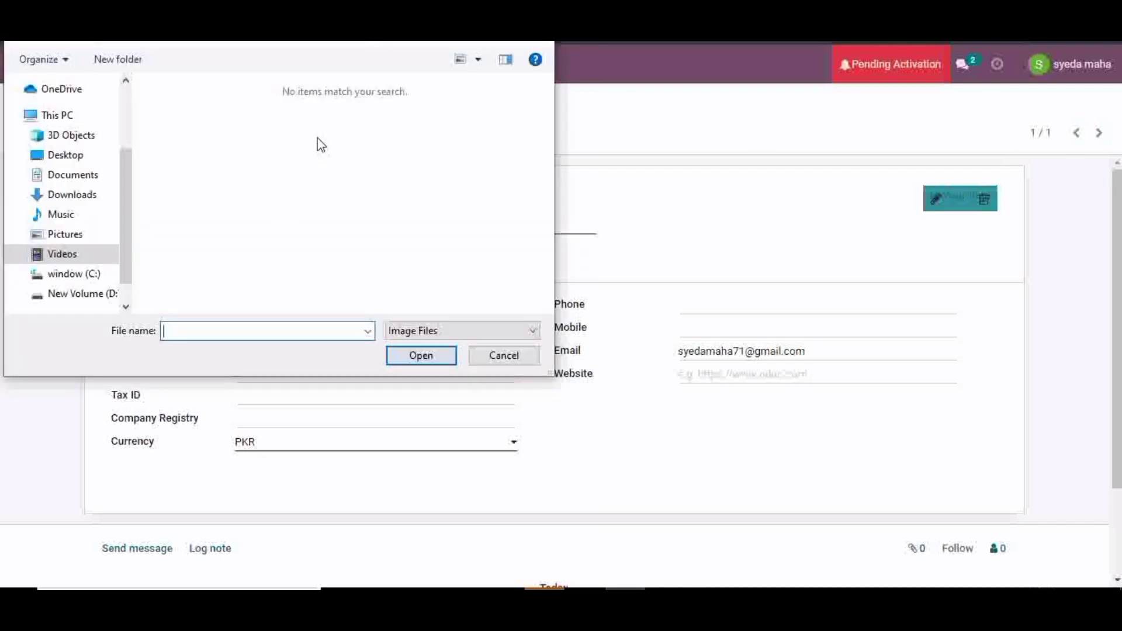
pyautogui.click(80, 237)
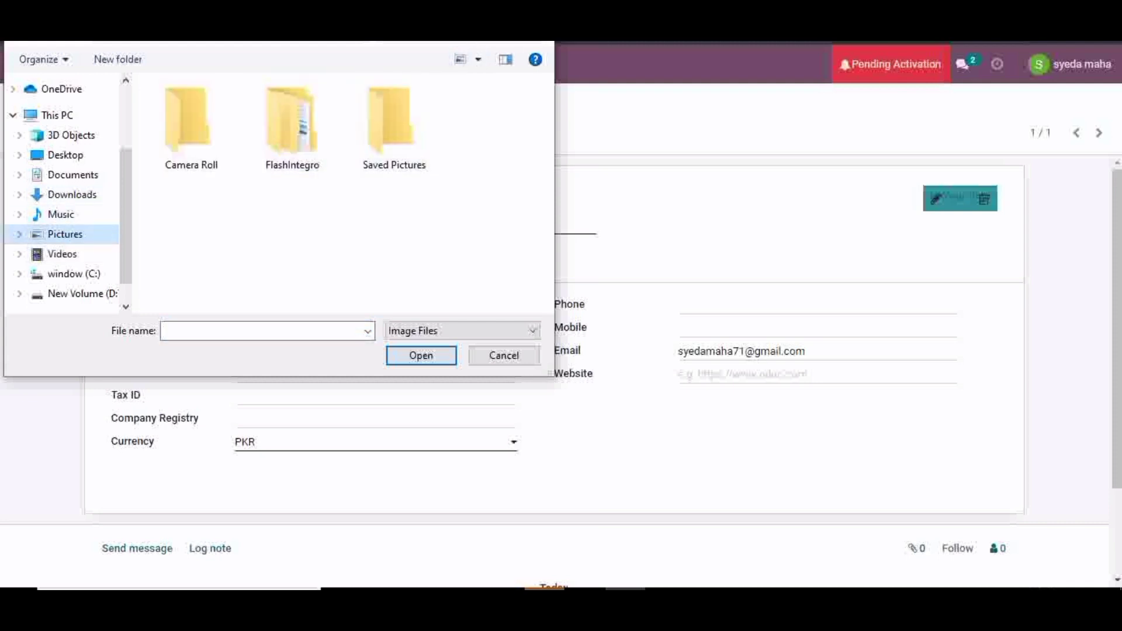
pyautogui.press('Escape')
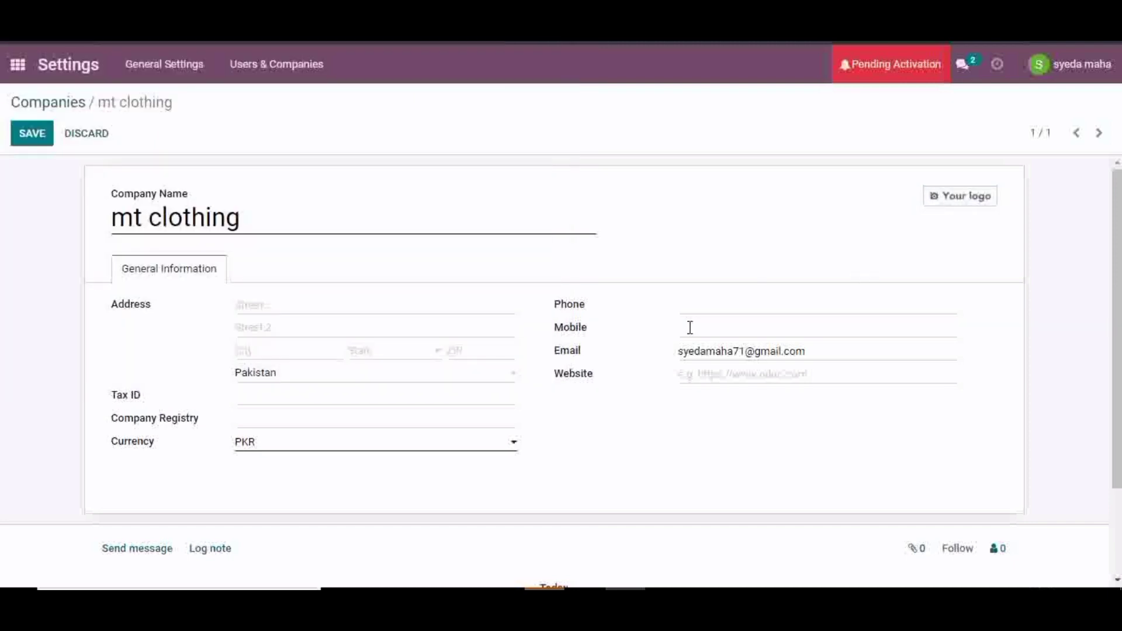
# Step: Fill in the street and city of the company's address and save the company record
pyautogui.click(349, 305)
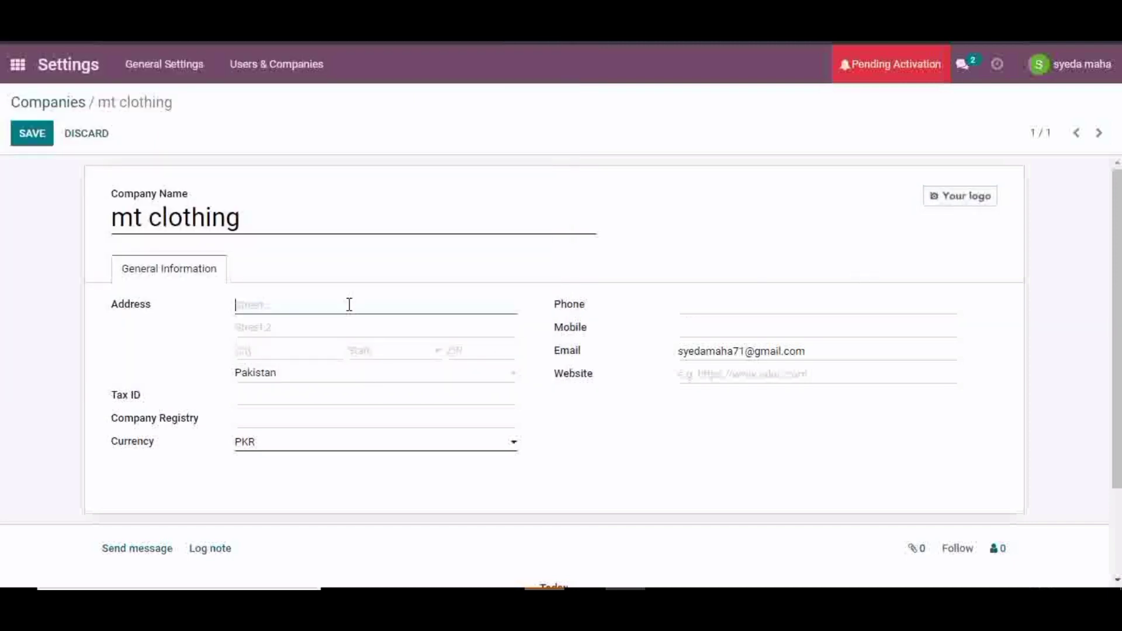
pyautogui.write('abcd')
pyautogui.click(260, 352)
pyautogui.write('kar')
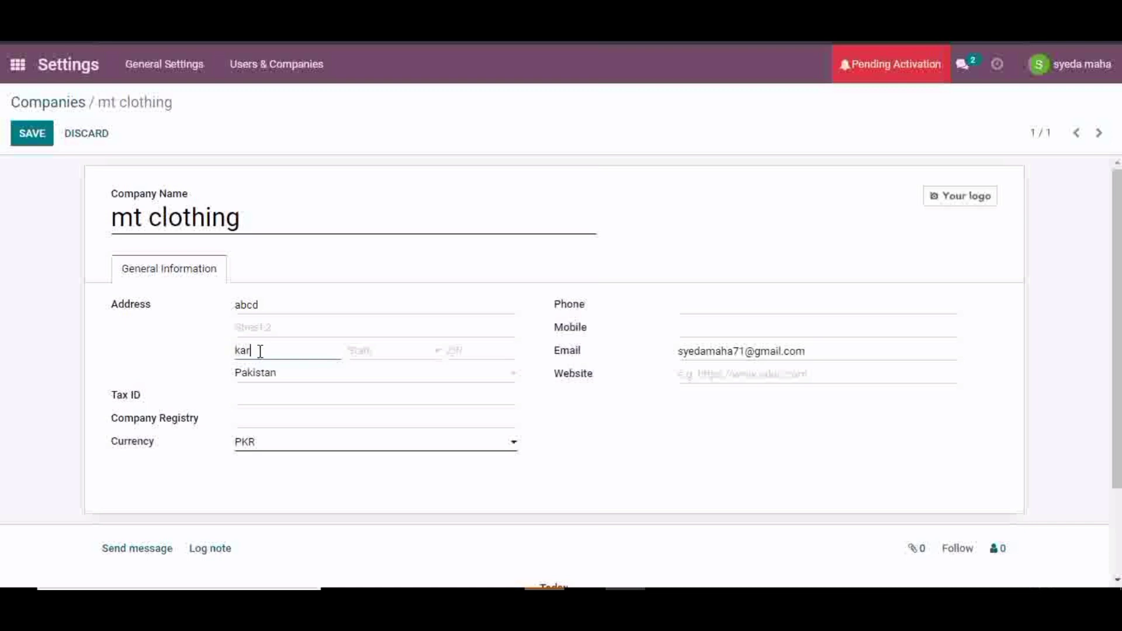
pyautogui.write('achi')
pyautogui.click(31, 138)
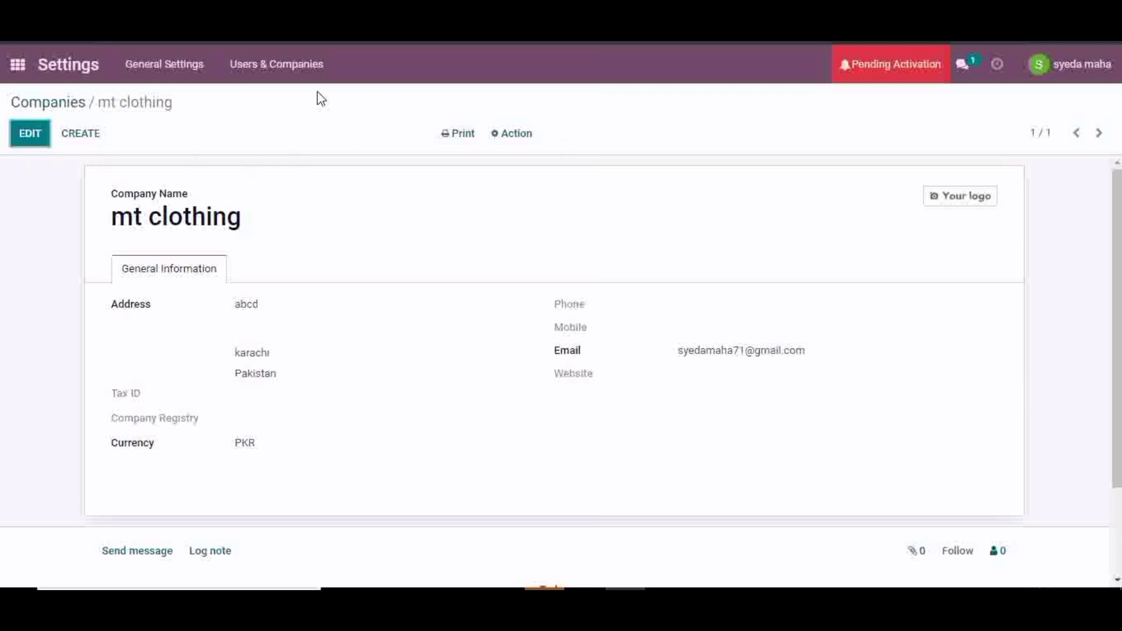
# Step: Open the existing user's record from the users list to review its access rights, and return to the list
pyautogui.click(267, 67)
pyautogui.click(258, 96)
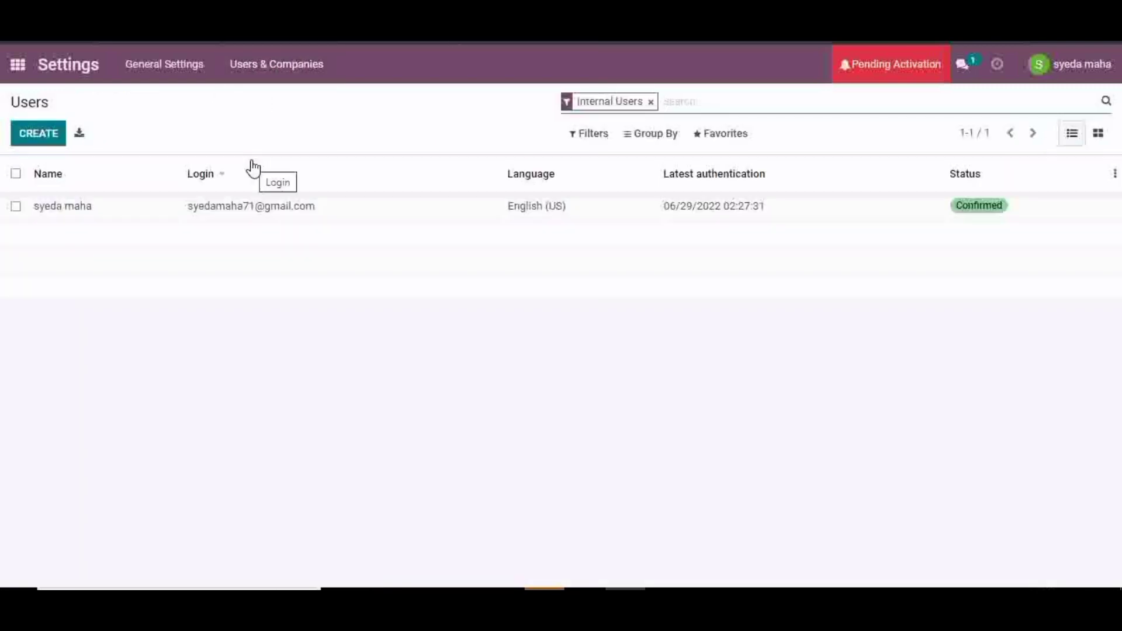
pyautogui.click(334, 219)
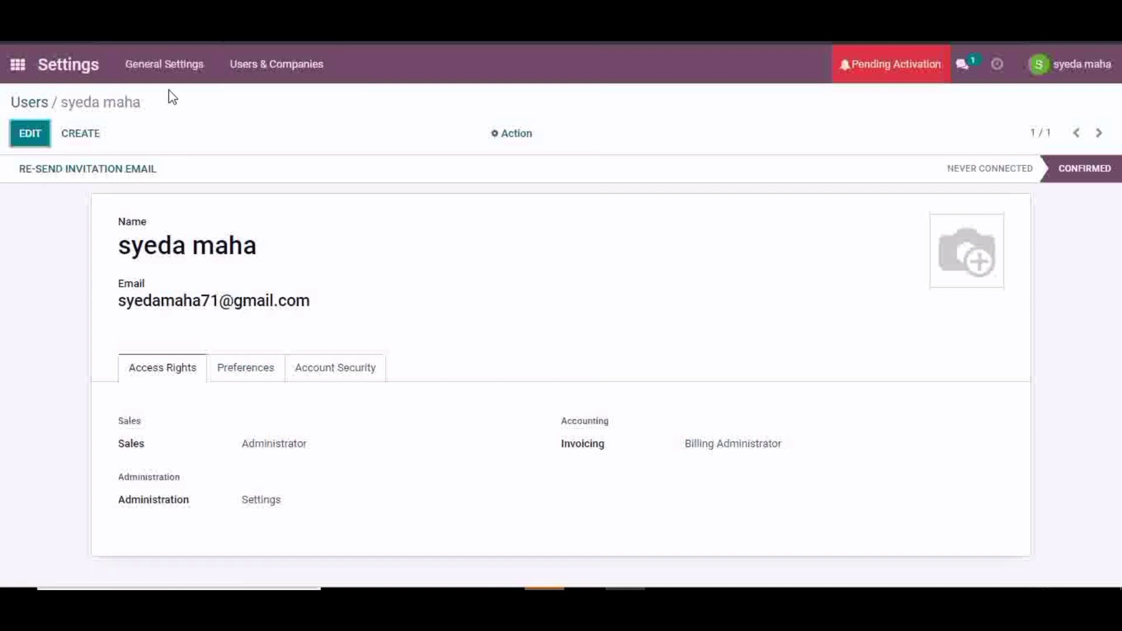
pyautogui.click(258, 73)
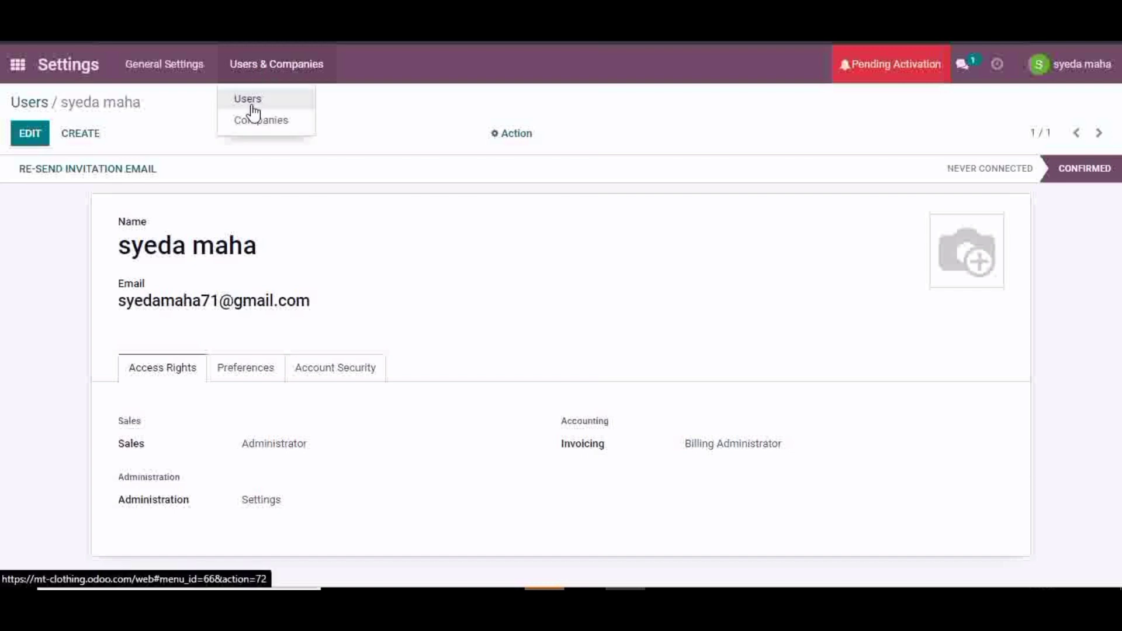
pyautogui.click(253, 103)
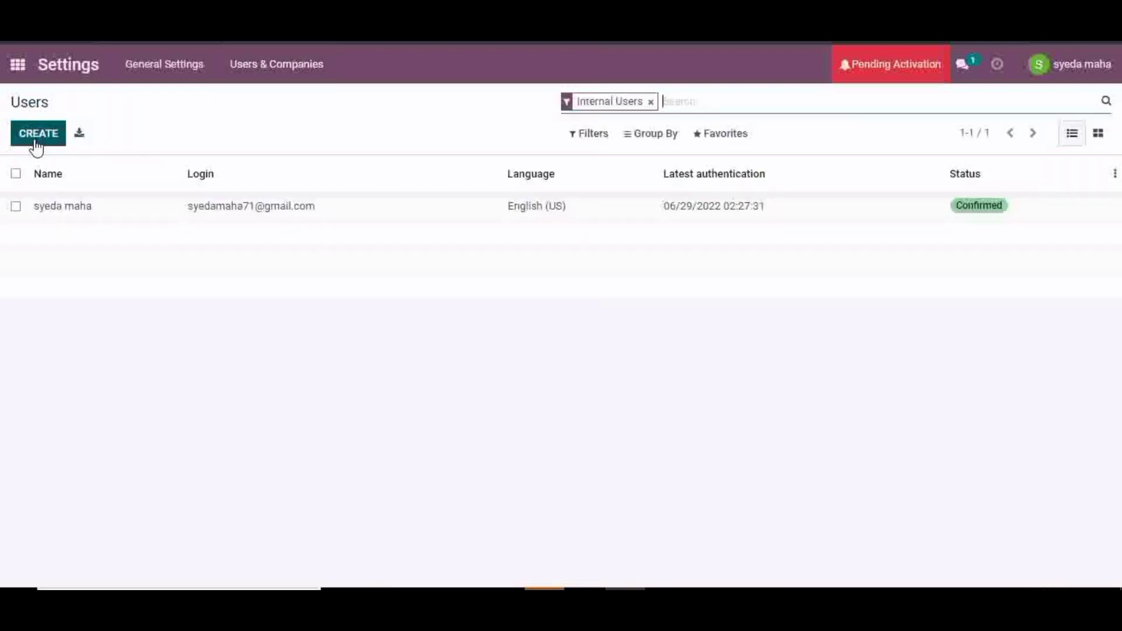
# Step: Create a new user and fill in the user's name and e-mail address
pyautogui.click(36, 143)
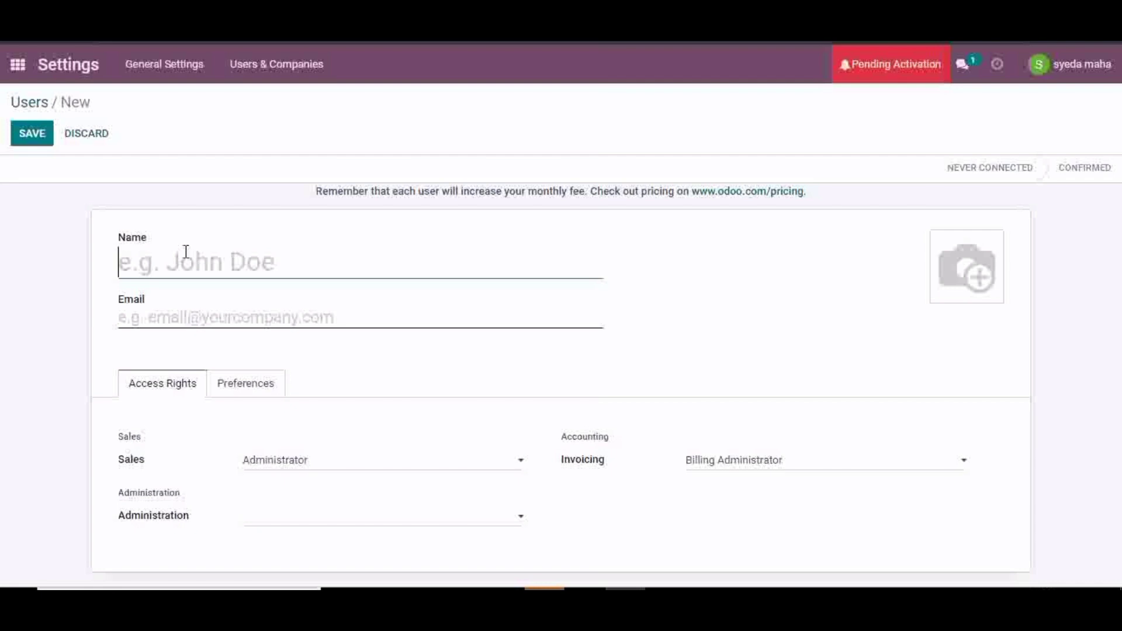
pyautogui.write('ac')
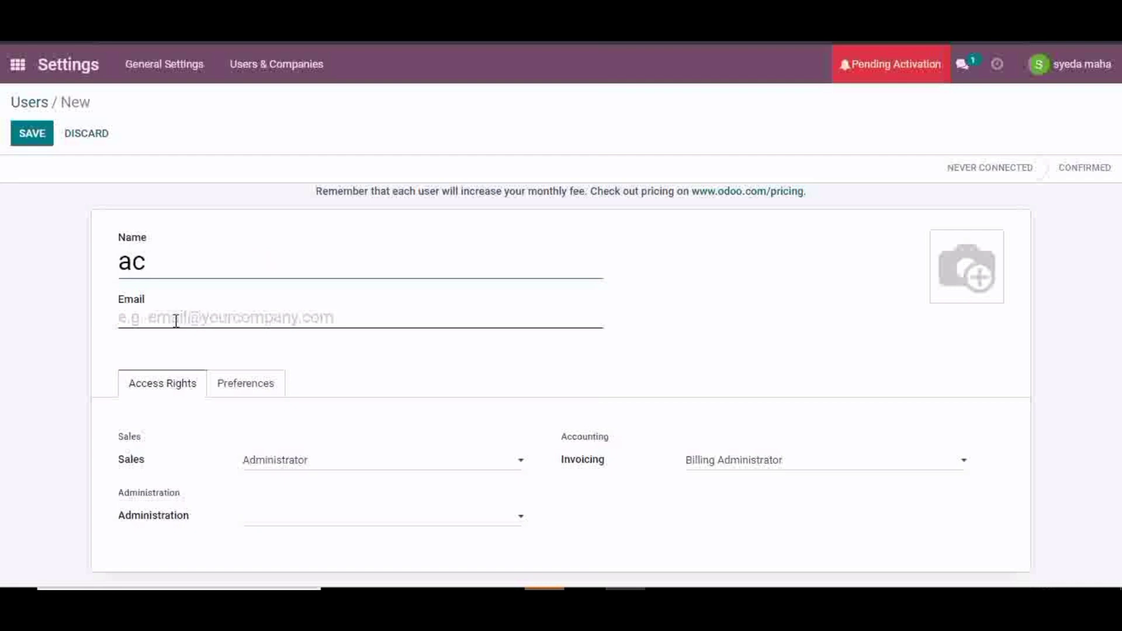
pyautogui.click(176, 321)
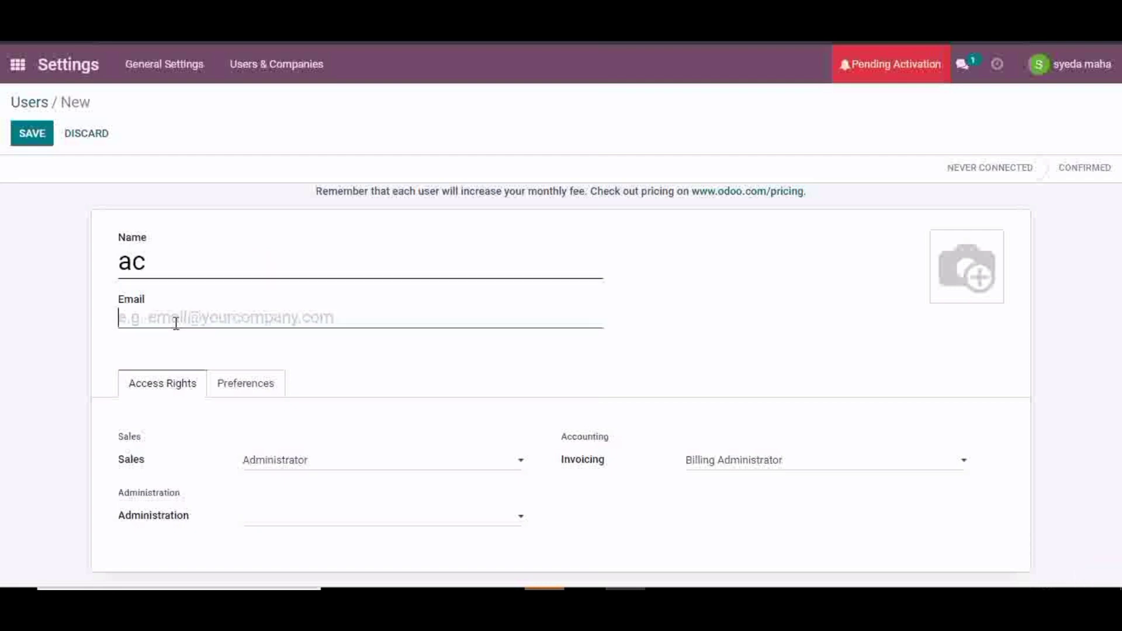
pyautogui.write('test')
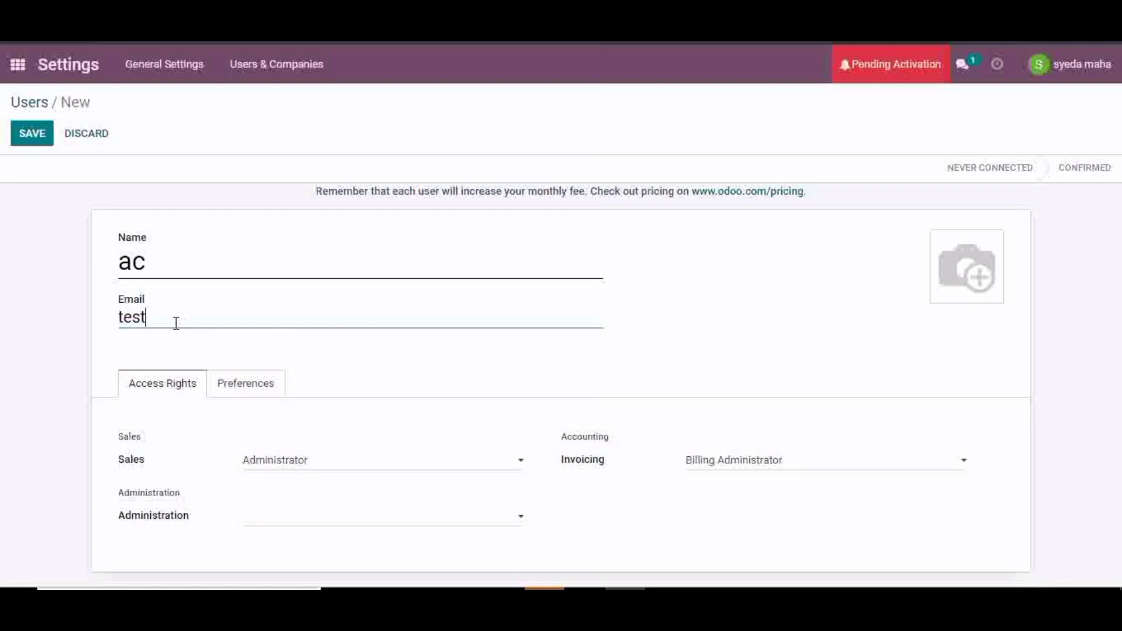
pyautogui.write('@test.com')
# Step: Set the new user's Sales access to "User: Own Documents Only" and check the Administration and Invoicing access options
pyautogui.click(358, 459)
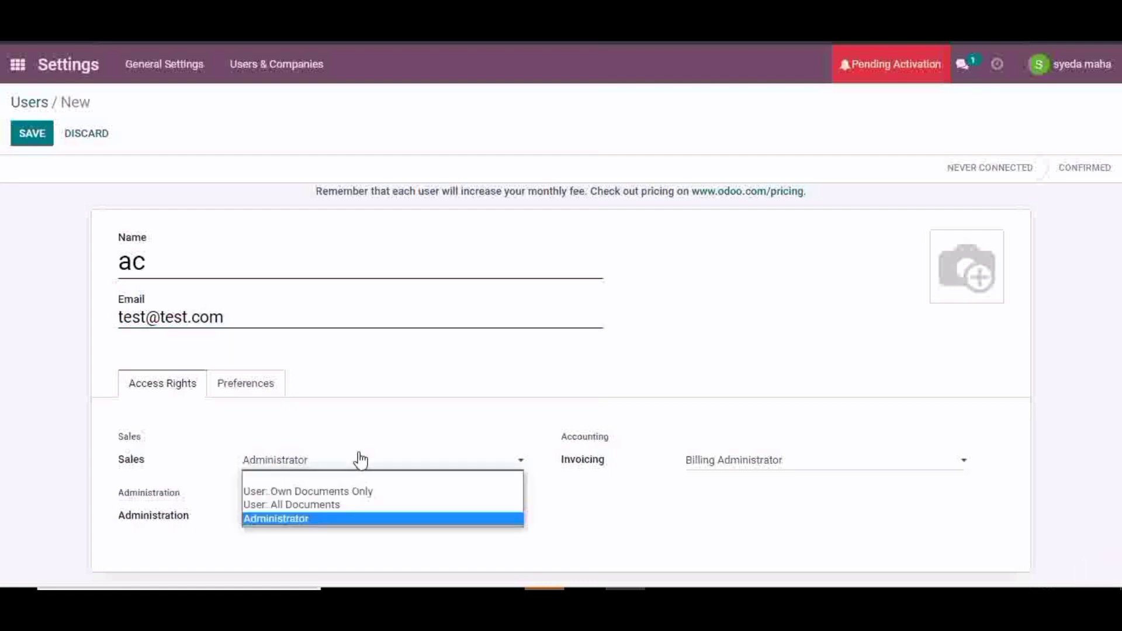
pyautogui.click(356, 493)
pyautogui.click(347, 519)
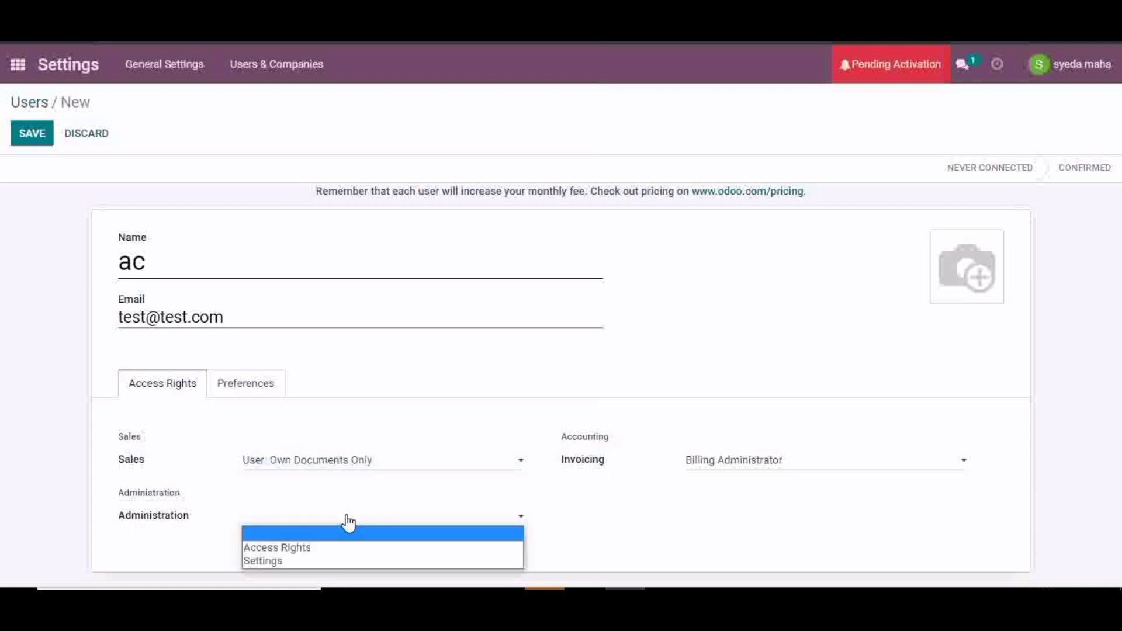
pyautogui.click(724, 463)
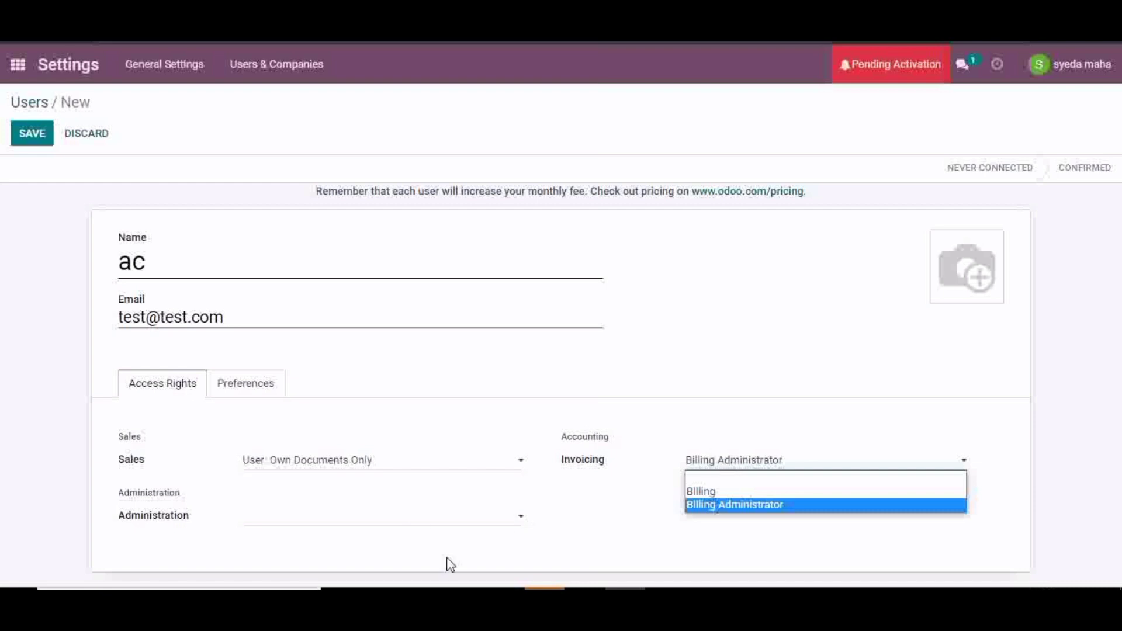
# Step: Review the new user's language, timezone, notification and signature preferences, and save the user
pyautogui.click(248, 378)
pyautogui.click(248, 379)
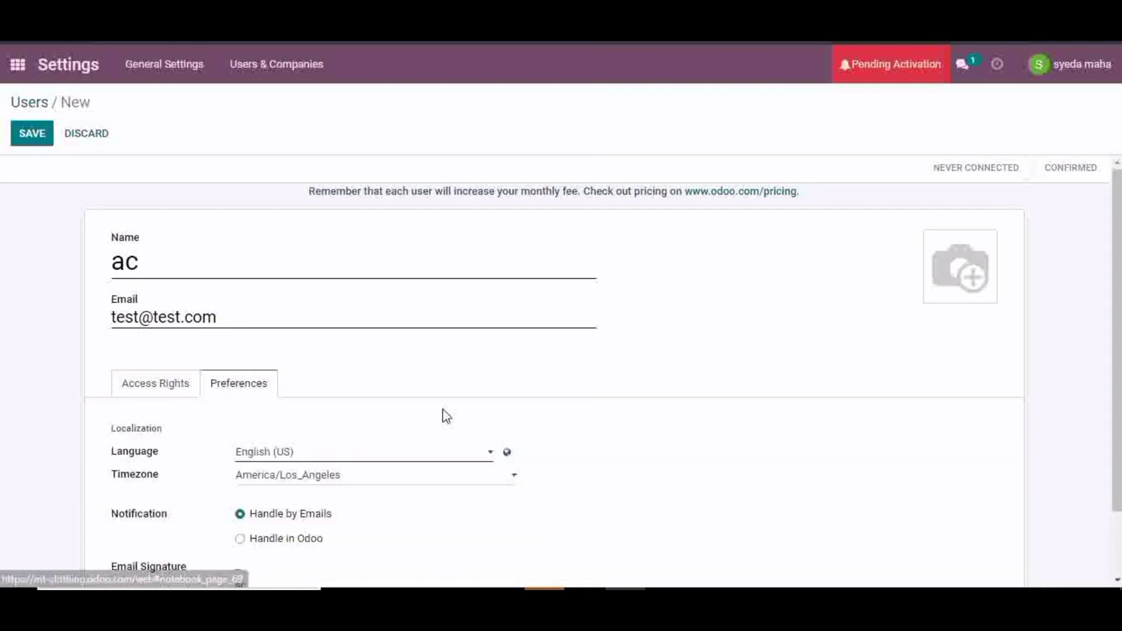
pyautogui.scroll(-2, 555, 374)
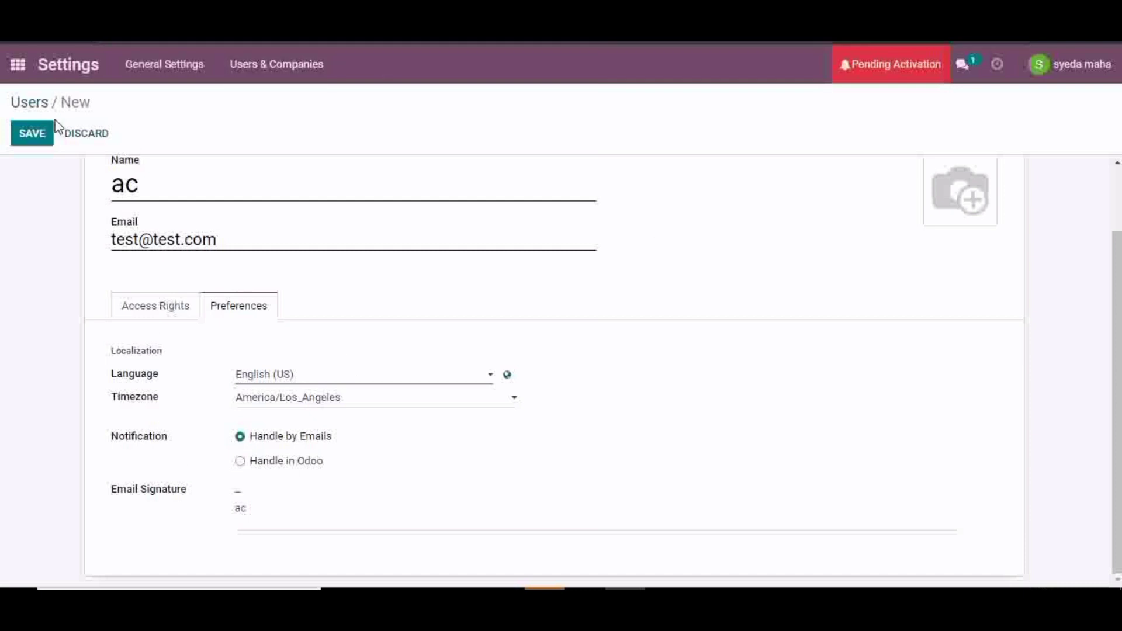
pyautogui.click(33, 135)
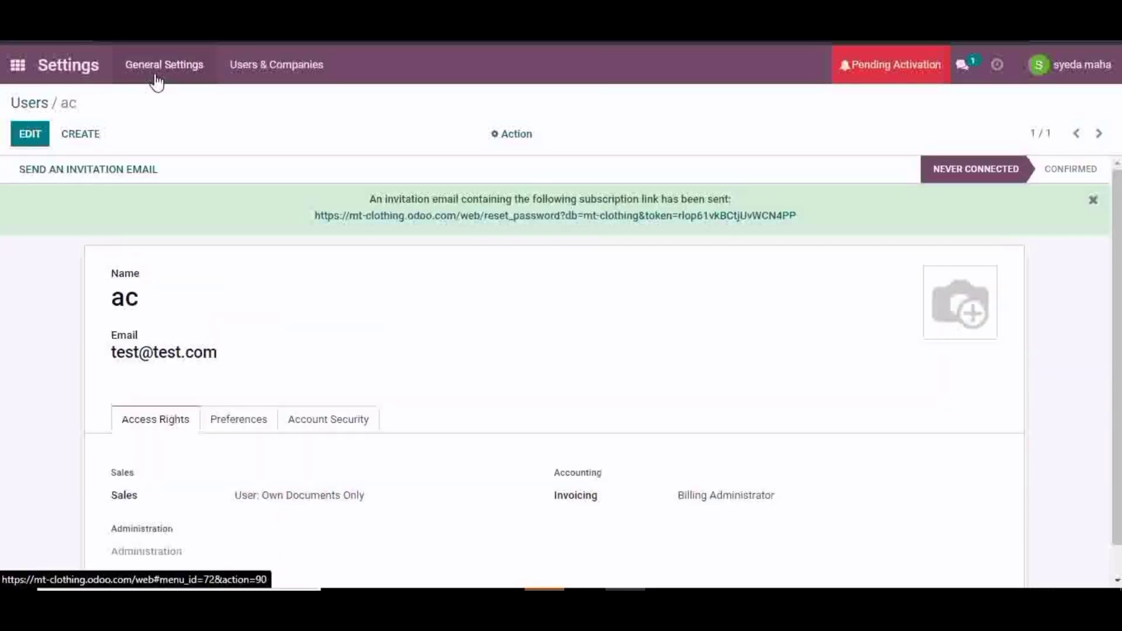
# Step: Look through the general settings and activate the standard developer mode from the developer tools
pyautogui.click(156, 76)
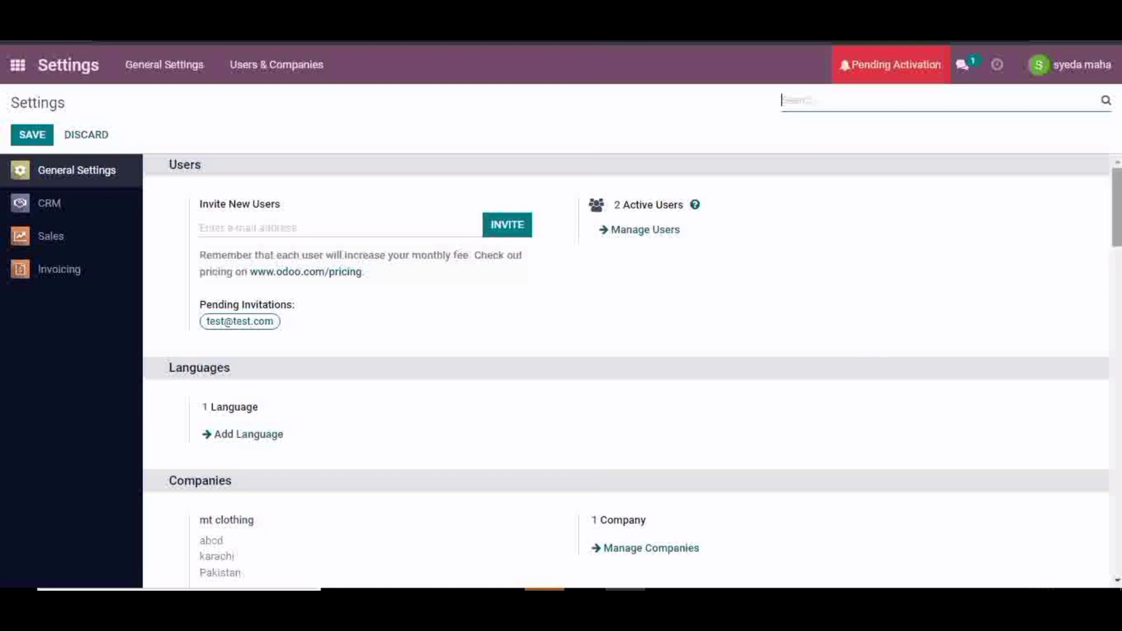
pyautogui.scroll(-1, 626, 370)
pyautogui.scroll(-2, 626, 370)
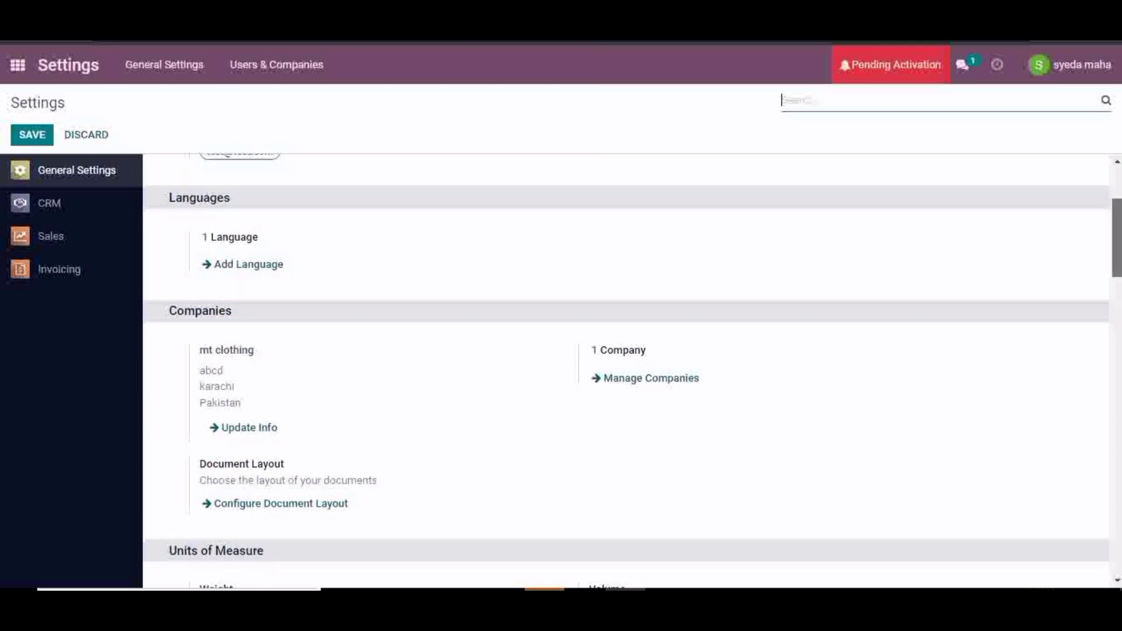
pyautogui.scroll(-1, 626, 371)
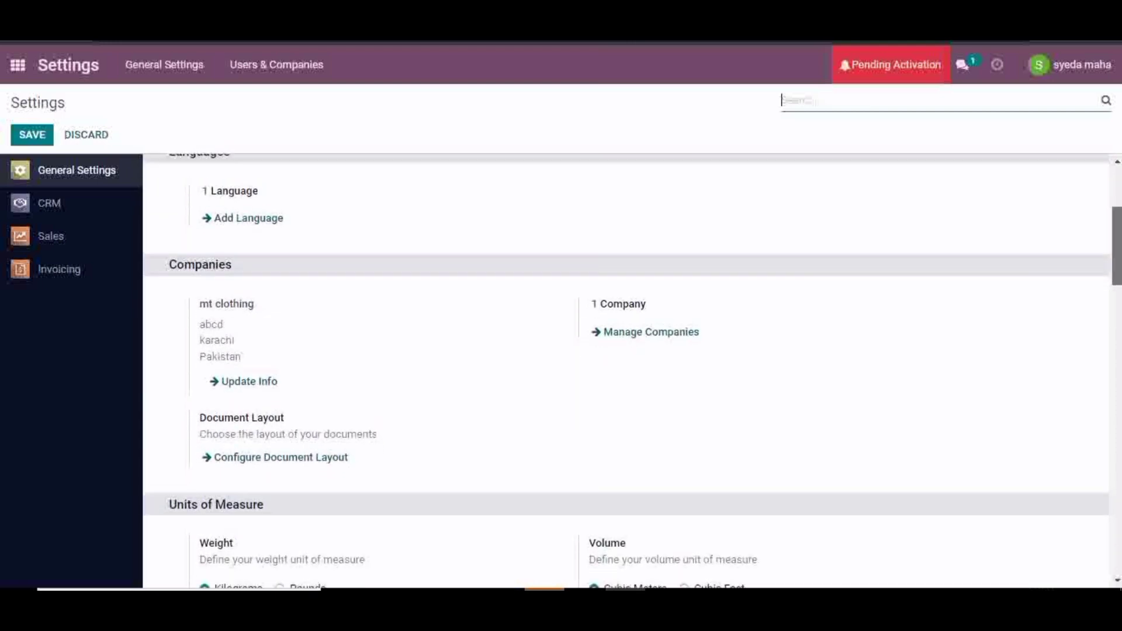
pyautogui.scroll(4, 626, 371)
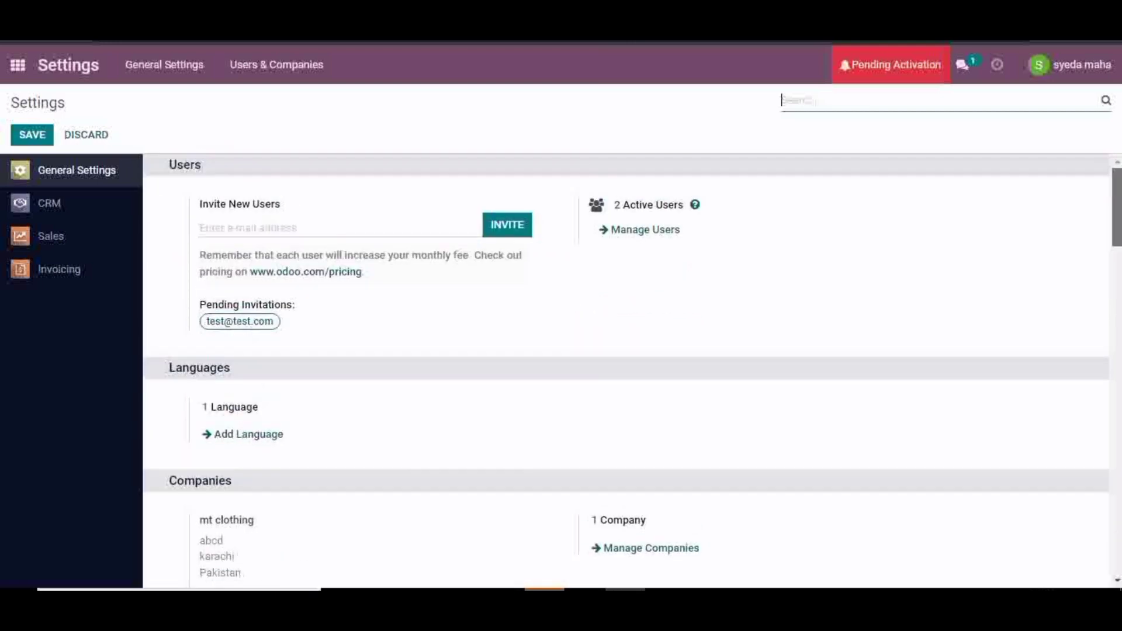
pyautogui.moveTo(1119, 226); pyautogui.dragTo(1089, 542)
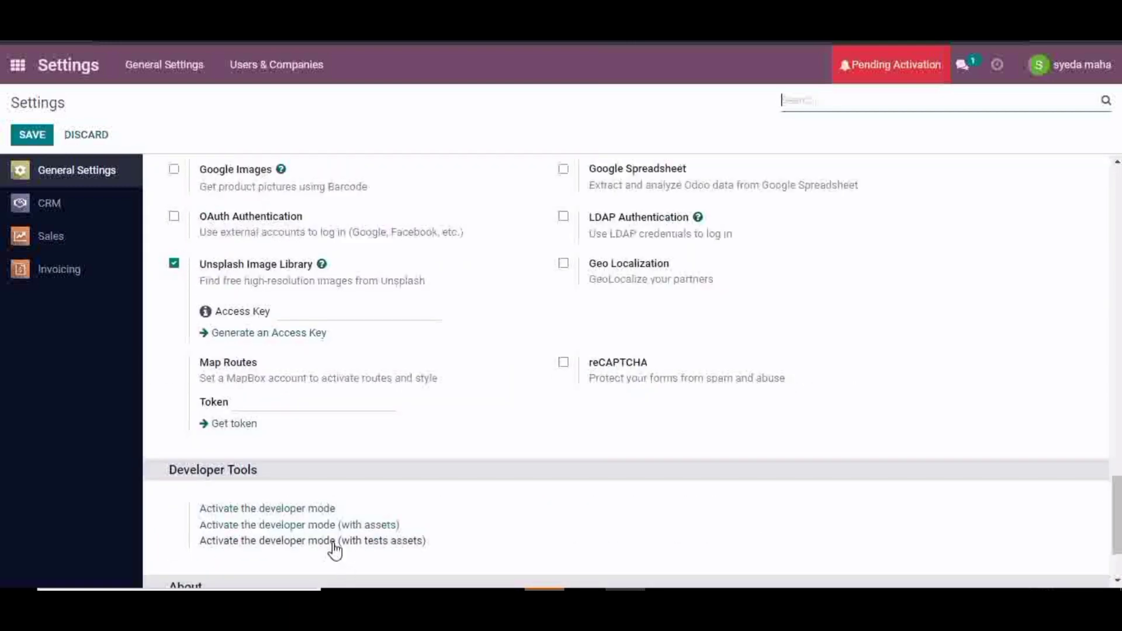
pyautogui.click(327, 510)
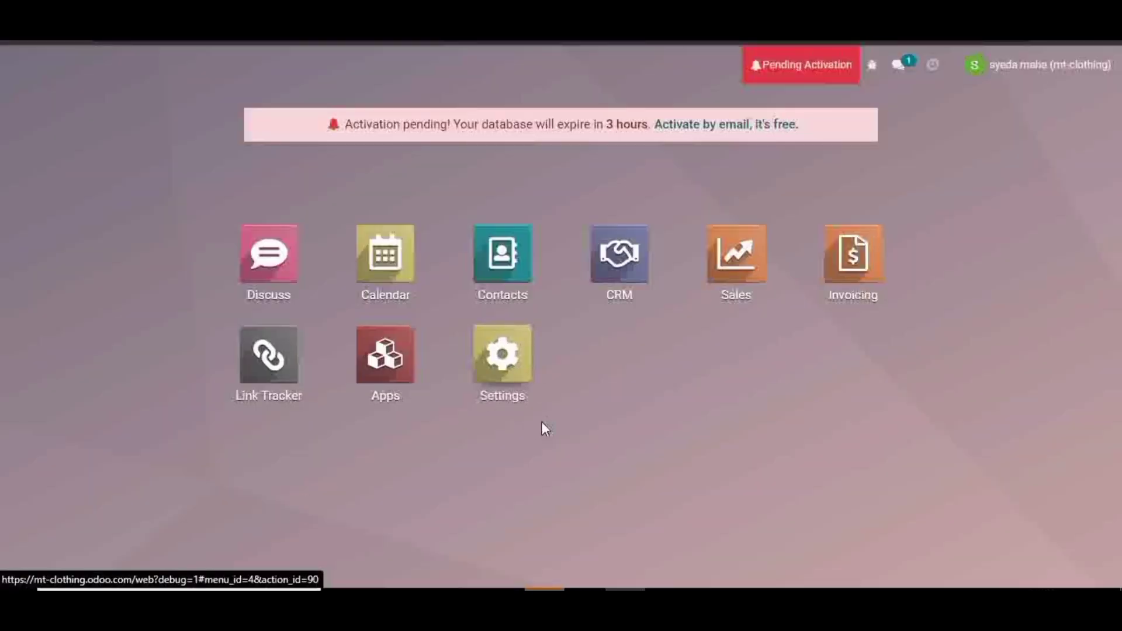
# Step: Load the demo data from the developer tools in Settings and accept the risks of making this a demo database
pyautogui.click(496, 346)
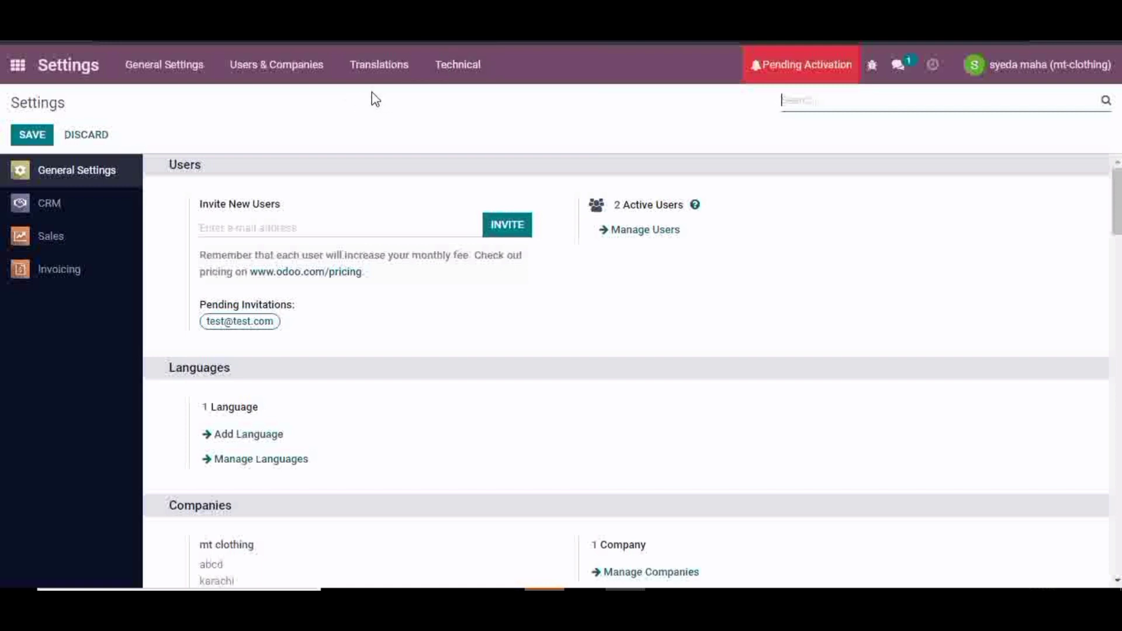
pyautogui.click(470, 61)
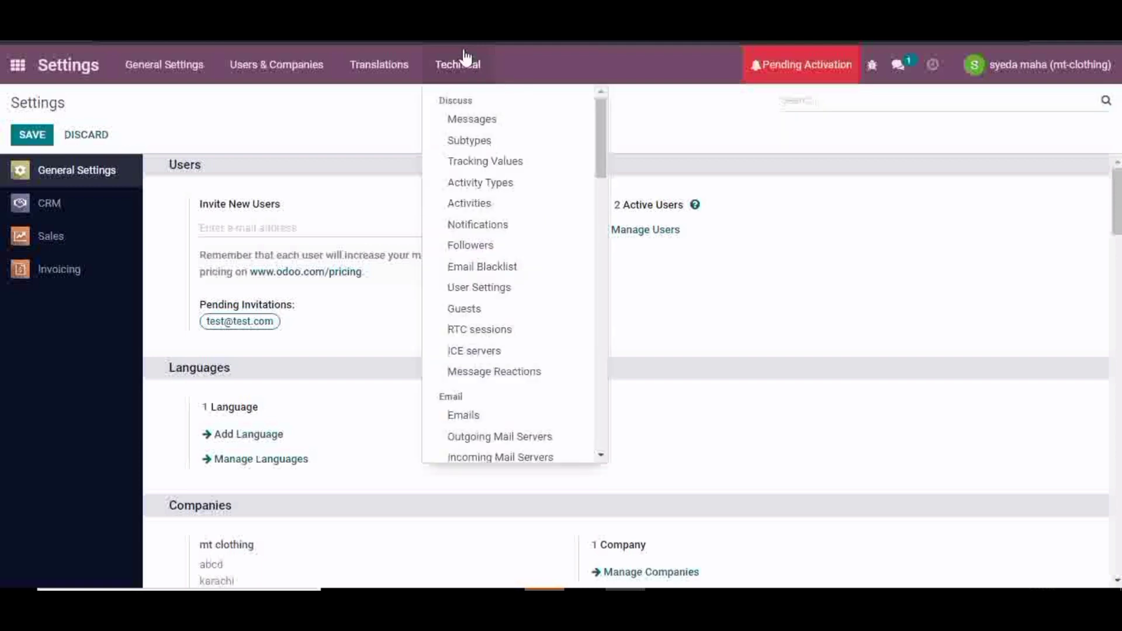
pyautogui.click(458, 71)
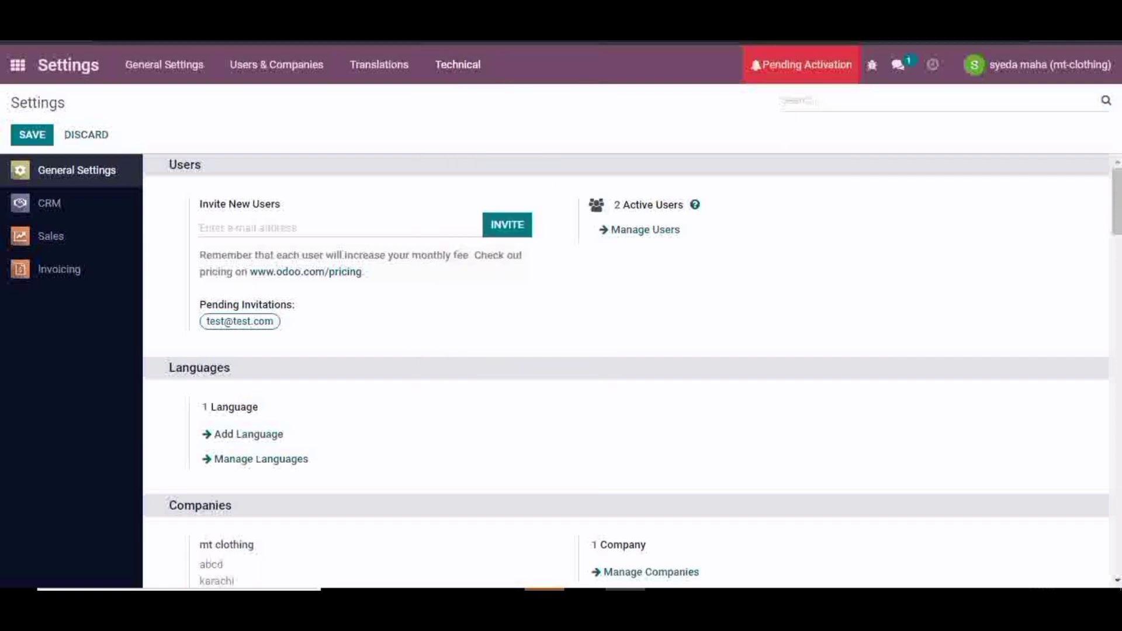
pyautogui.moveTo(1117, 221); pyautogui.dragTo(1106, 541)
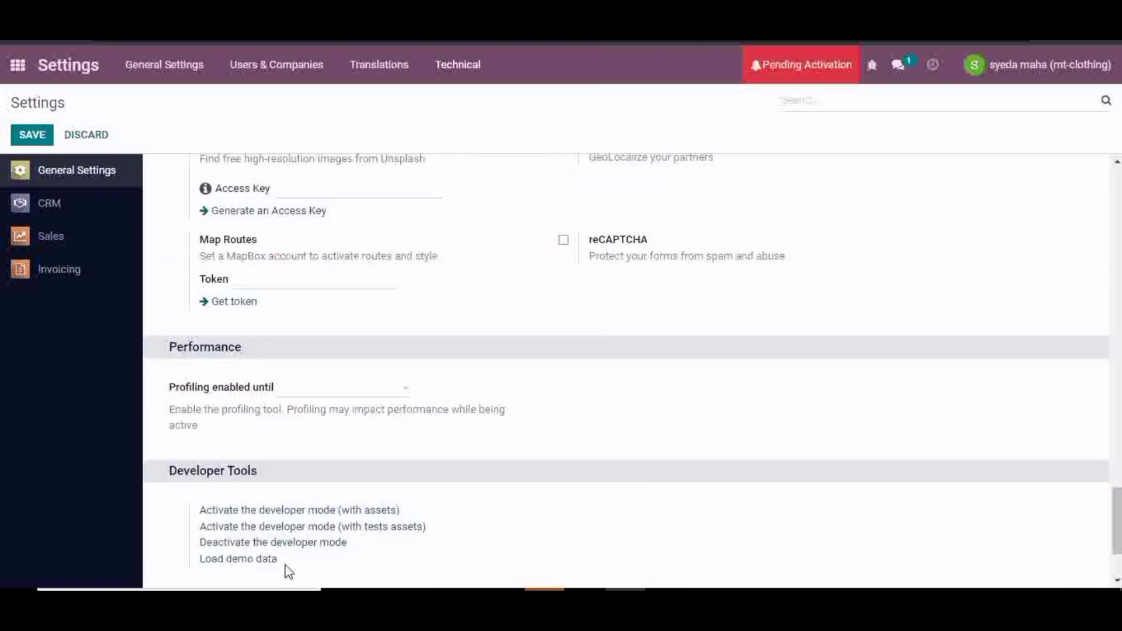
pyautogui.click(238, 560)
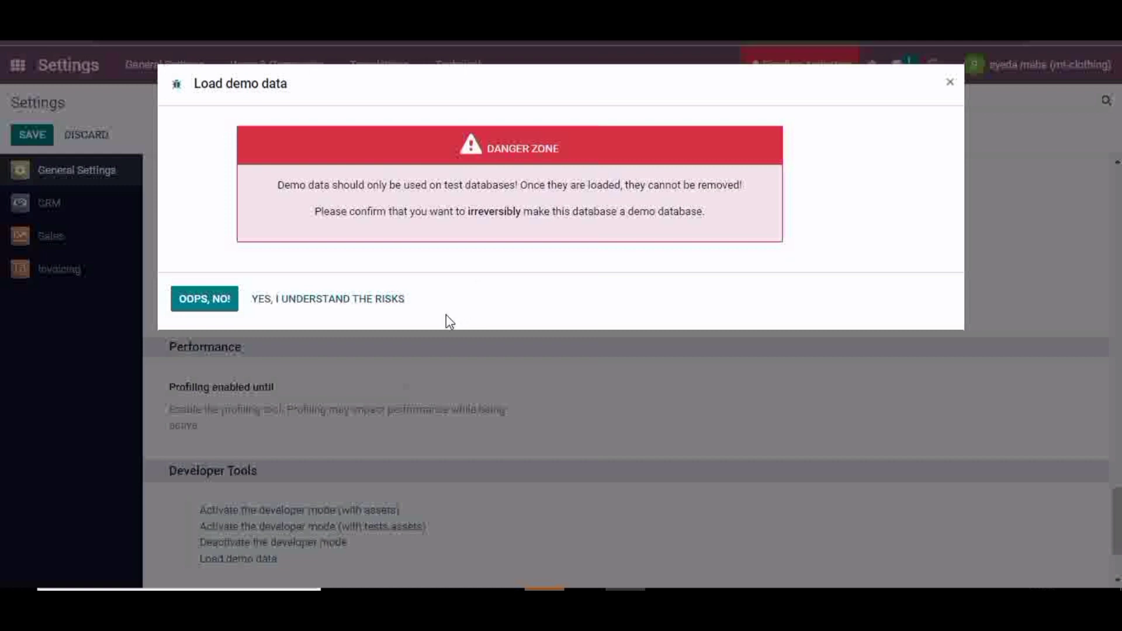
pyautogui.click(397, 316)
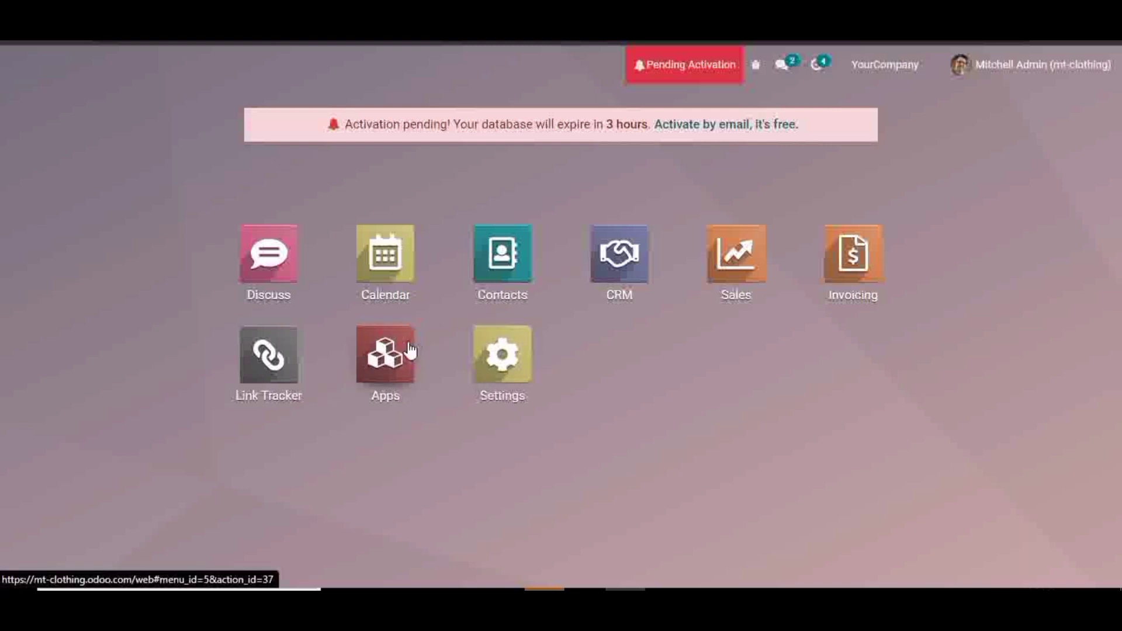
# Step: Look through the demo records in Contacts and the quotations in Sales, and return to the home screen
pyautogui.click(484, 255)
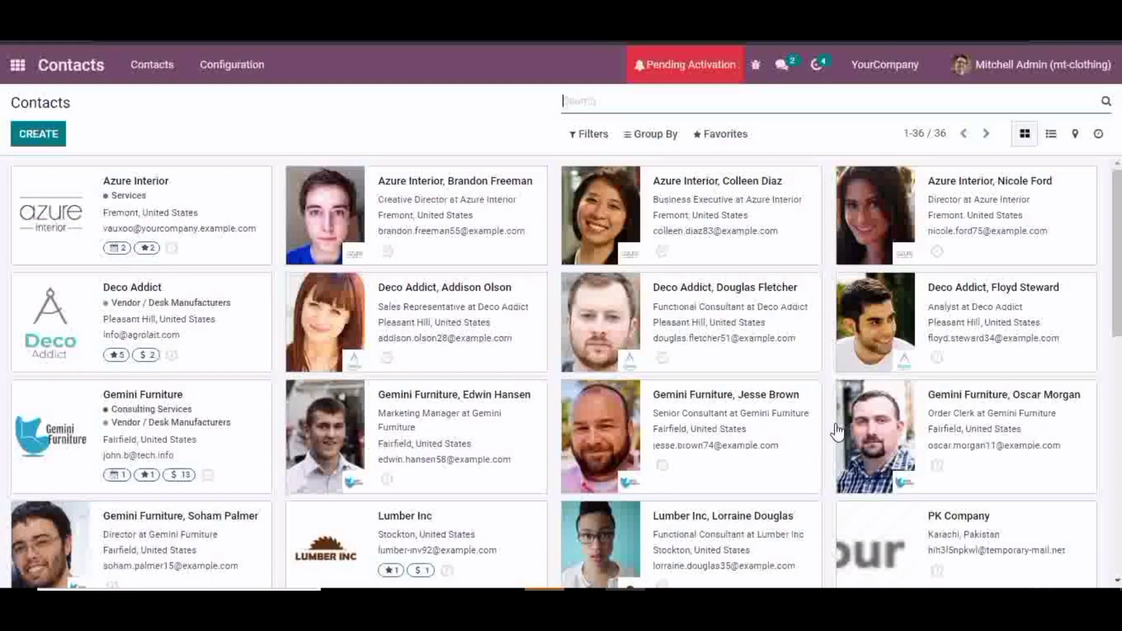
pyautogui.scroll(-12, 561, 371)
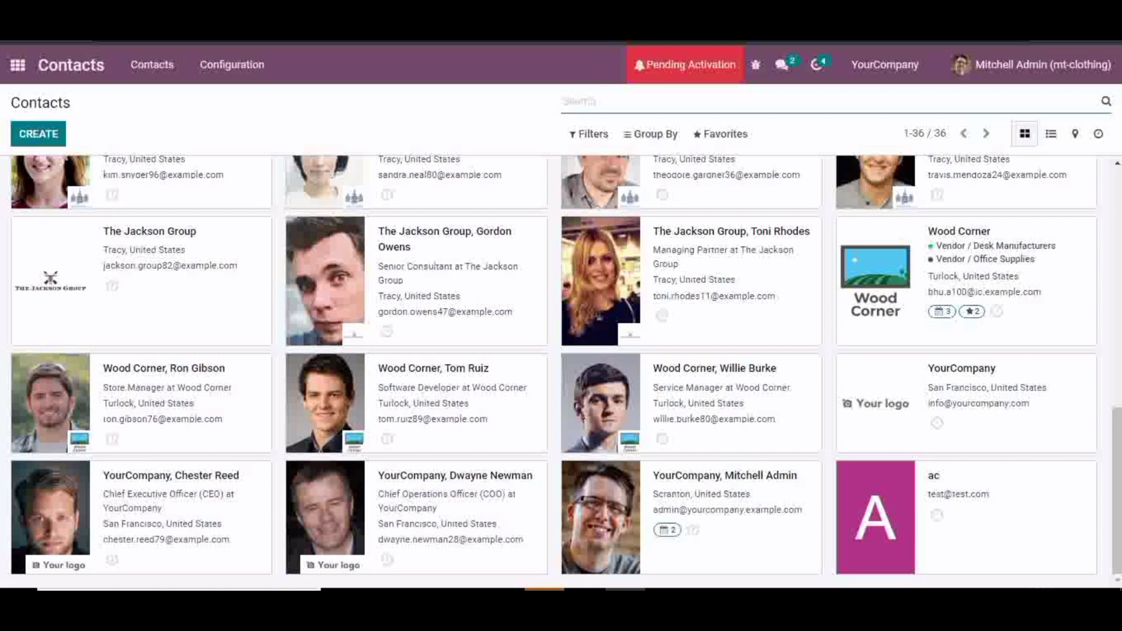
pyautogui.click(18, 29)
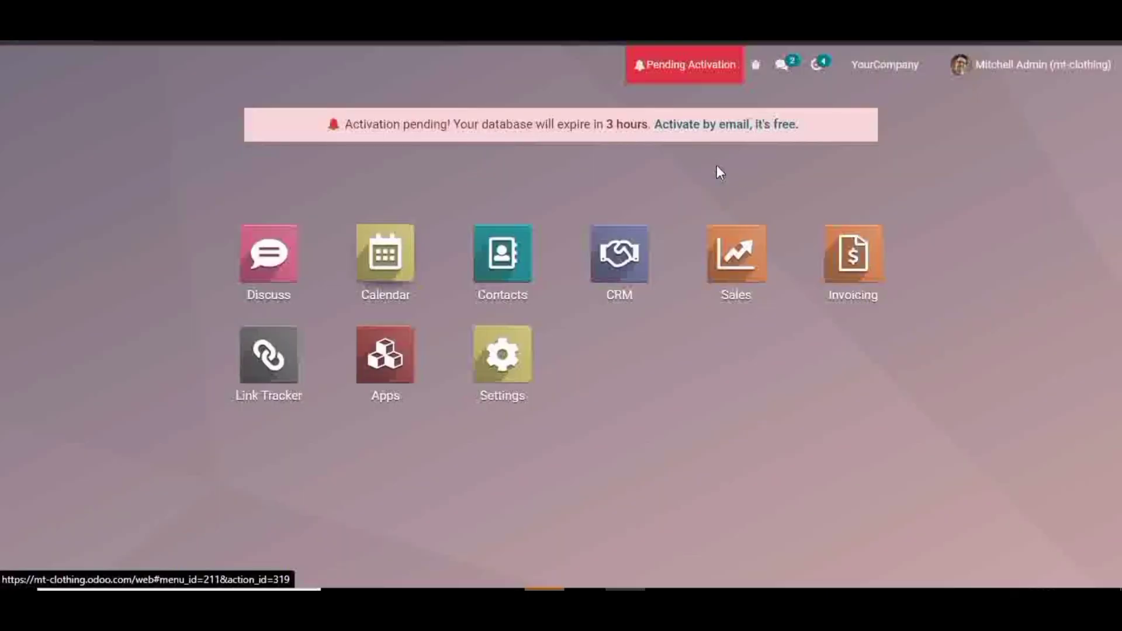
pyautogui.click(731, 255)
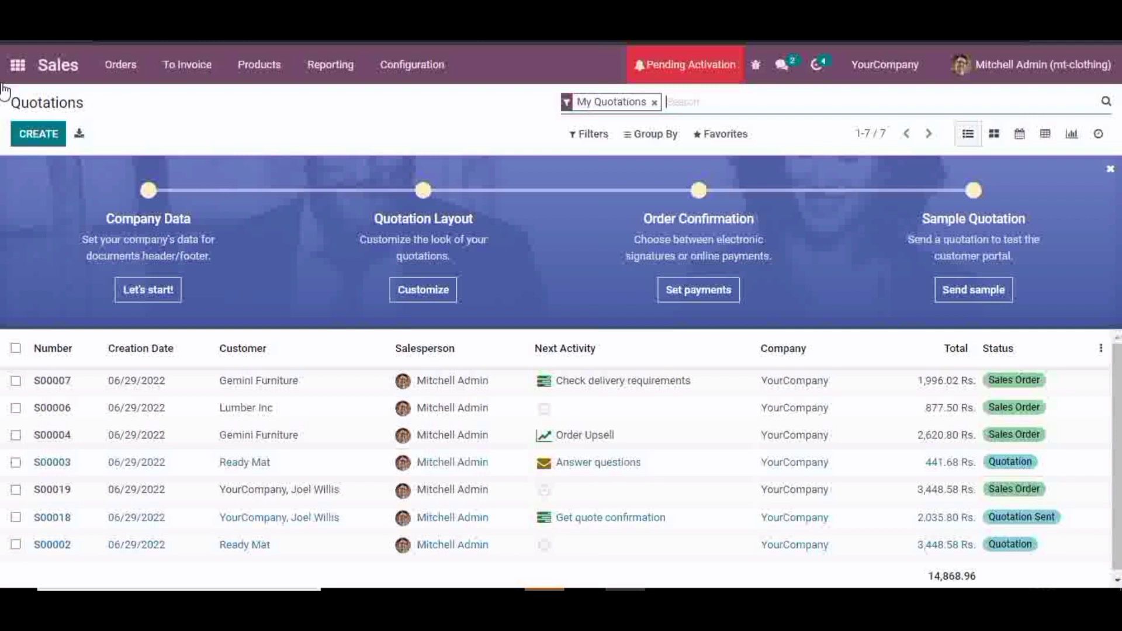
pyautogui.click(17, 64)
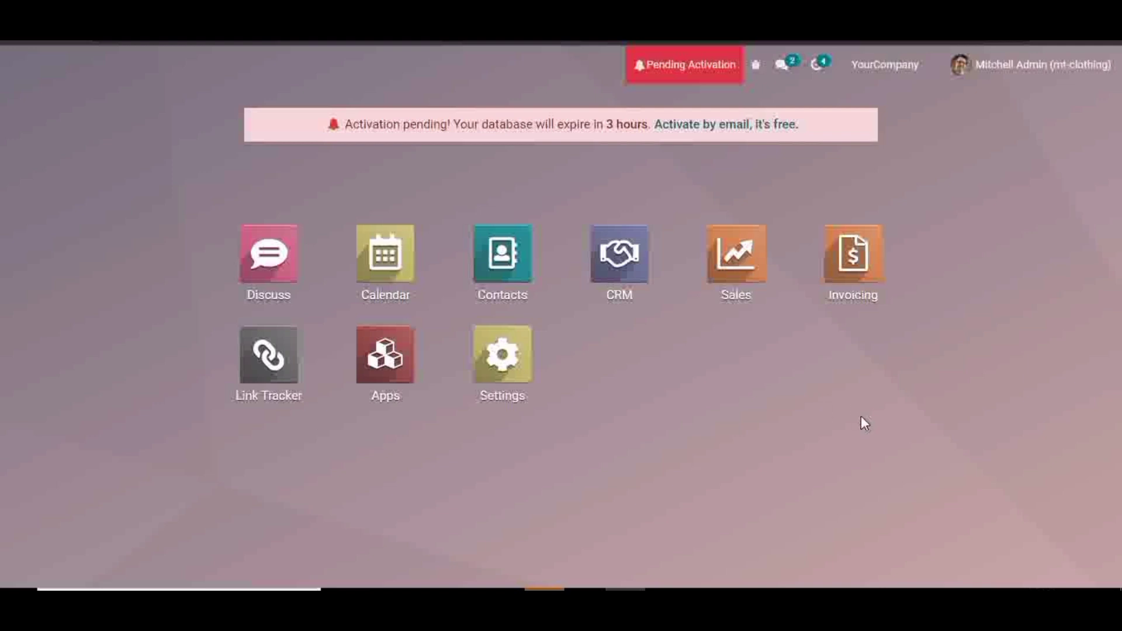
# Step: Browse the available apps, install the Inventory app and open its overview
pyautogui.click(374, 383)
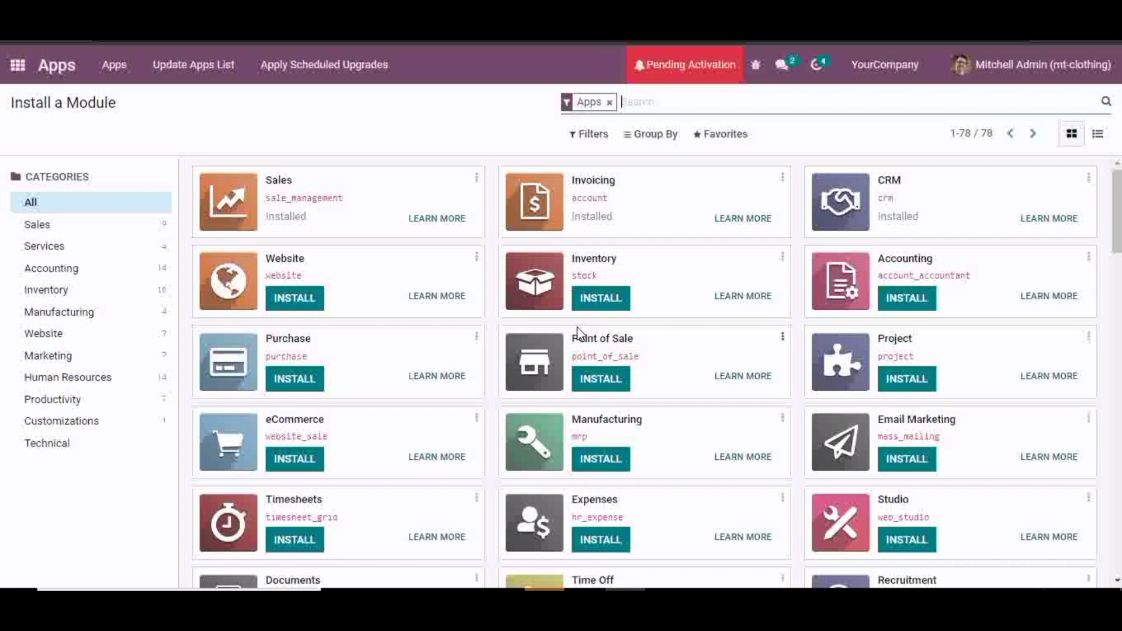
pyautogui.scroll(-4, 655, 374)
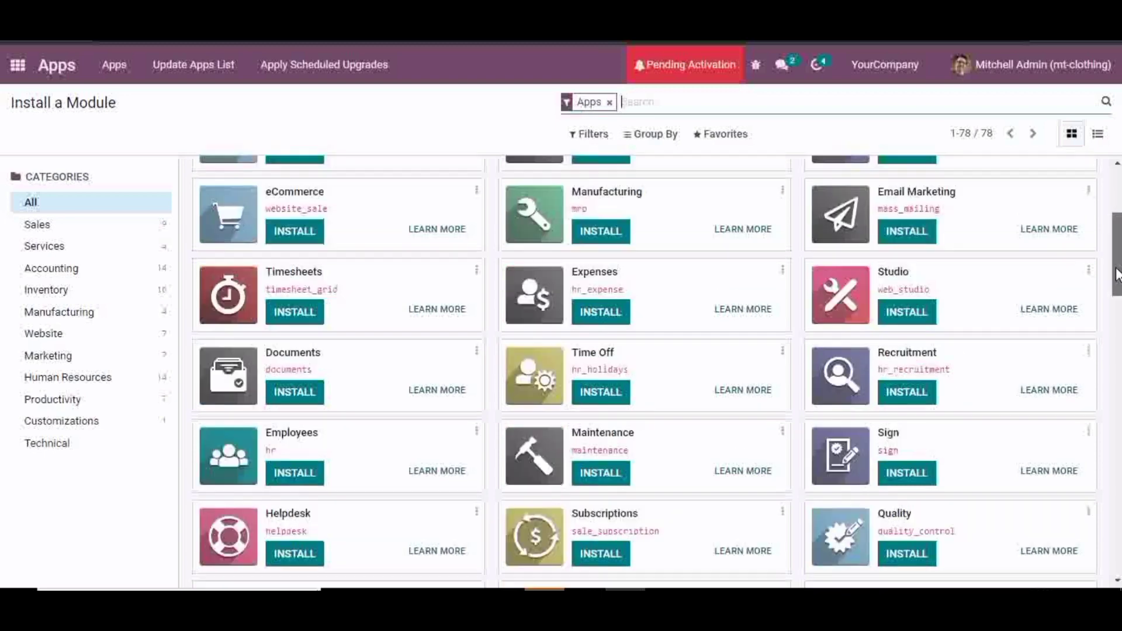
pyautogui.scroll(-4, 655, 374)
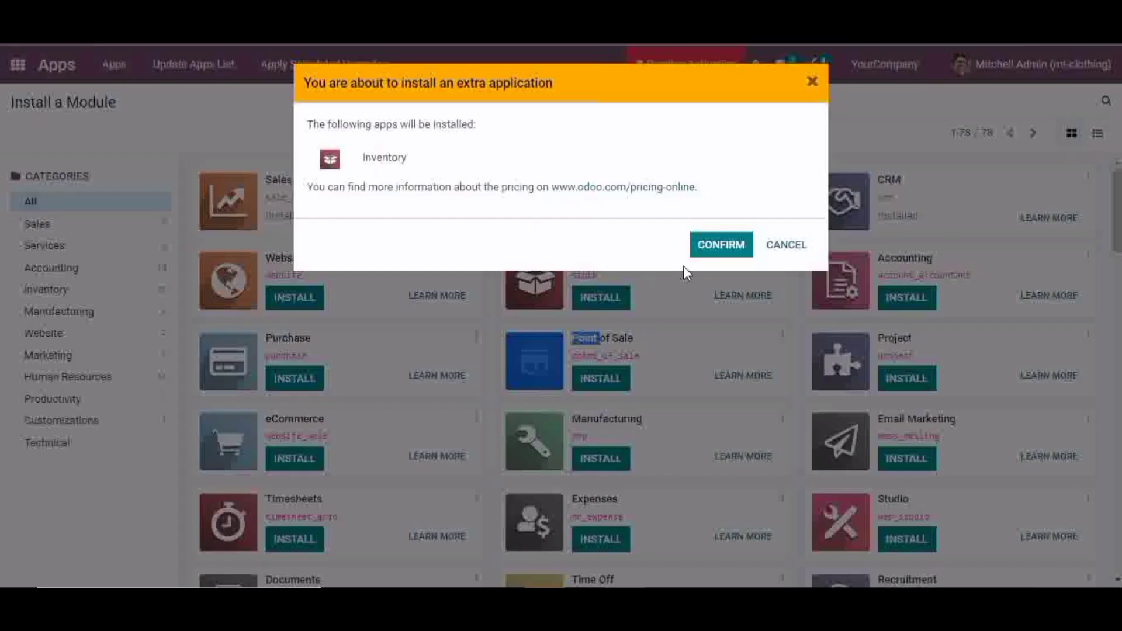
pyautogui.click(717, 246)
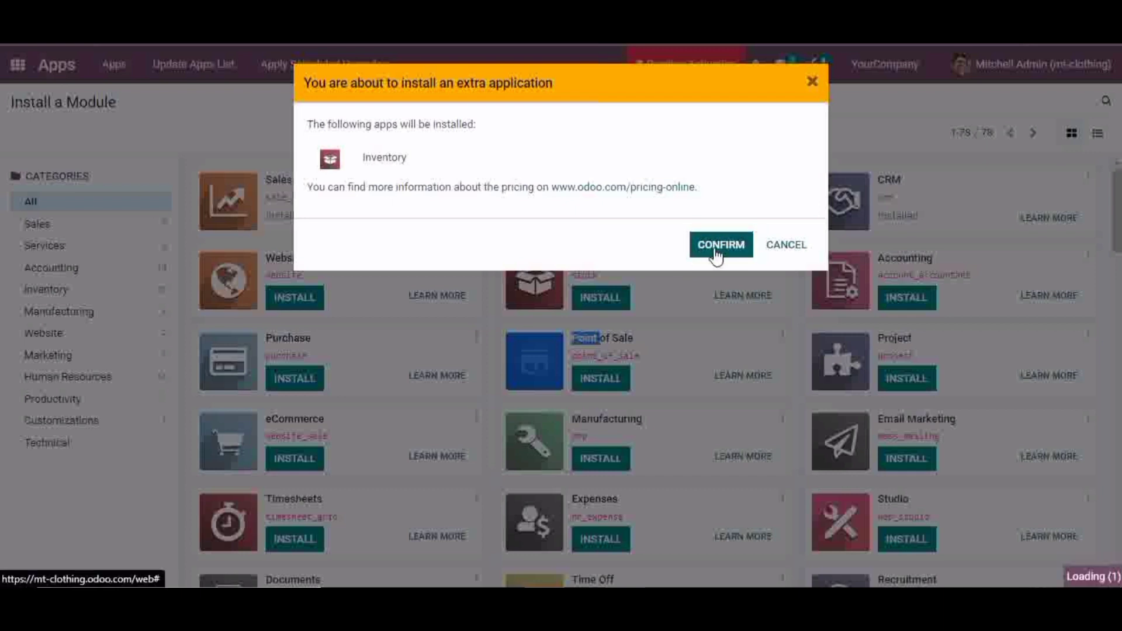
pyautogui.click(715, 253)
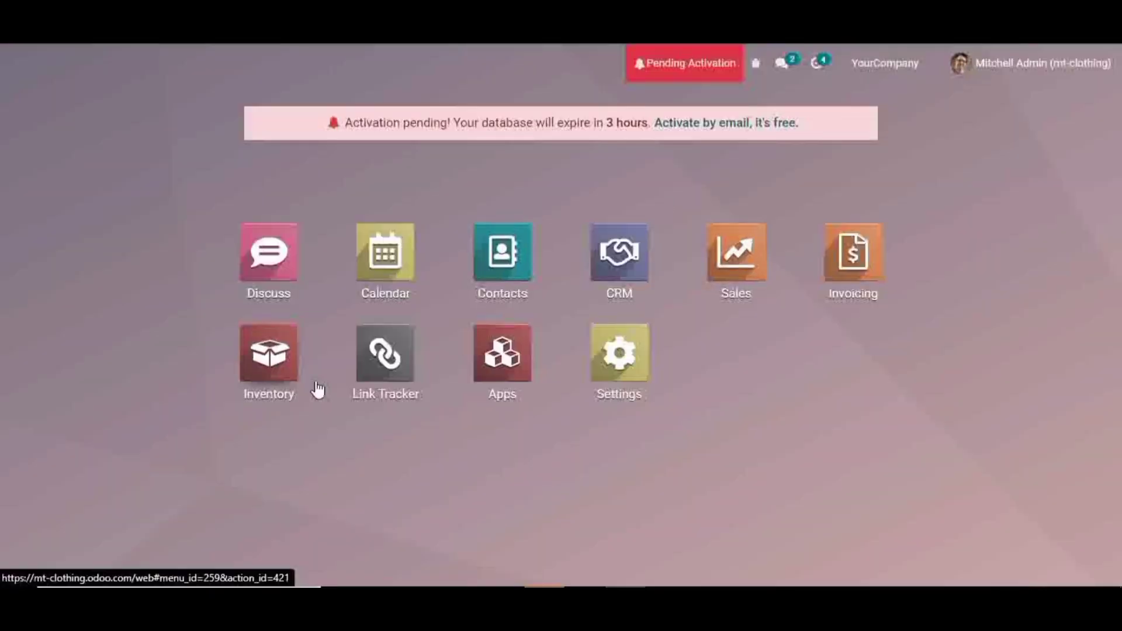
pyautogui.click(303, 384)
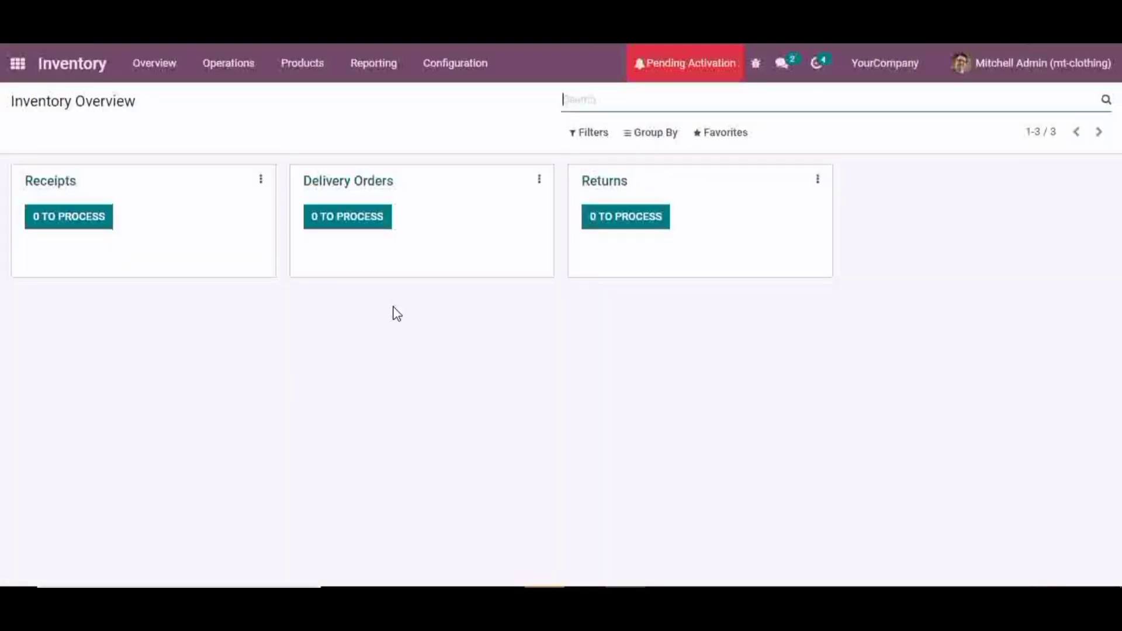
pyautogui.click(724, 234)
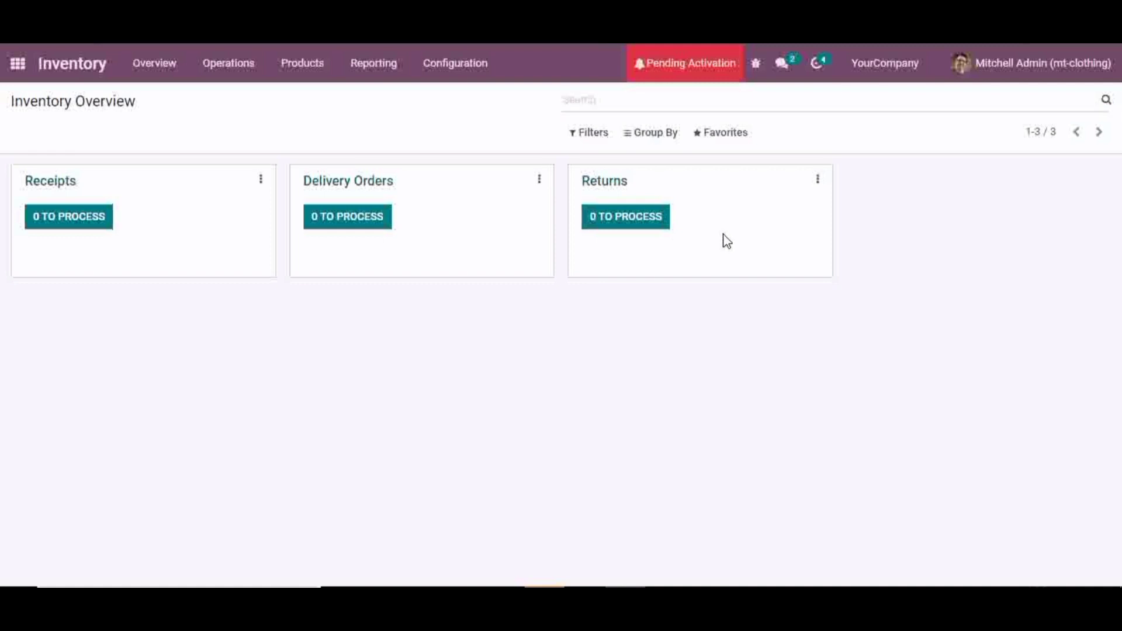